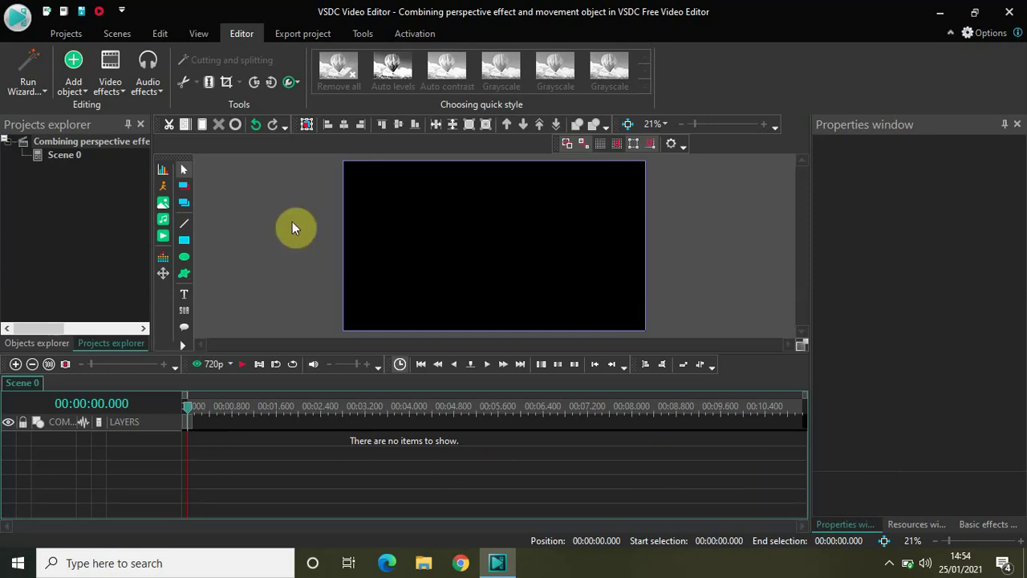
Add a text object at the cursor position on a new layer and match its size to the parent scene
left_click(71, 80)
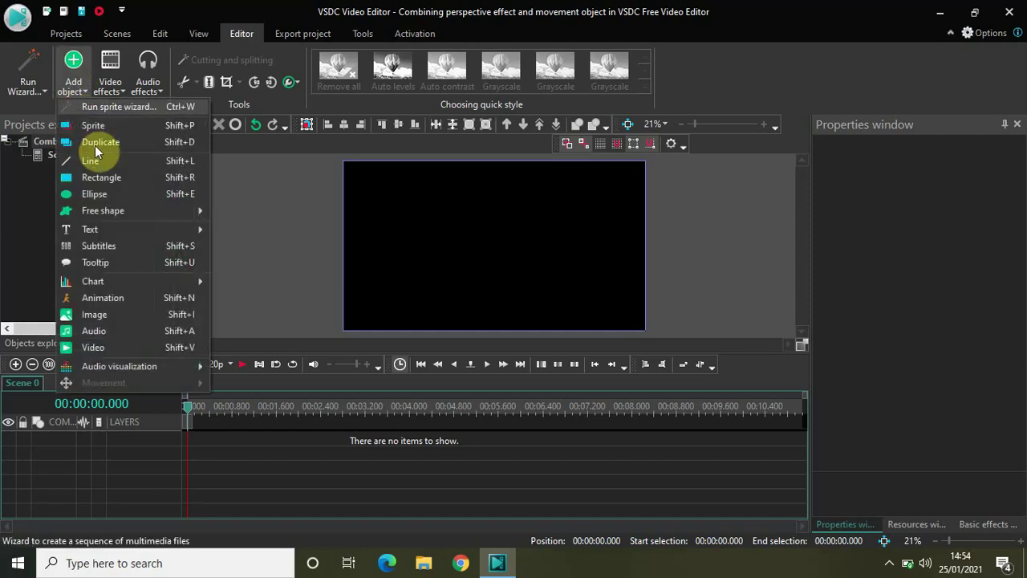
mouse_move(116, 229)
left_click(258, 230)
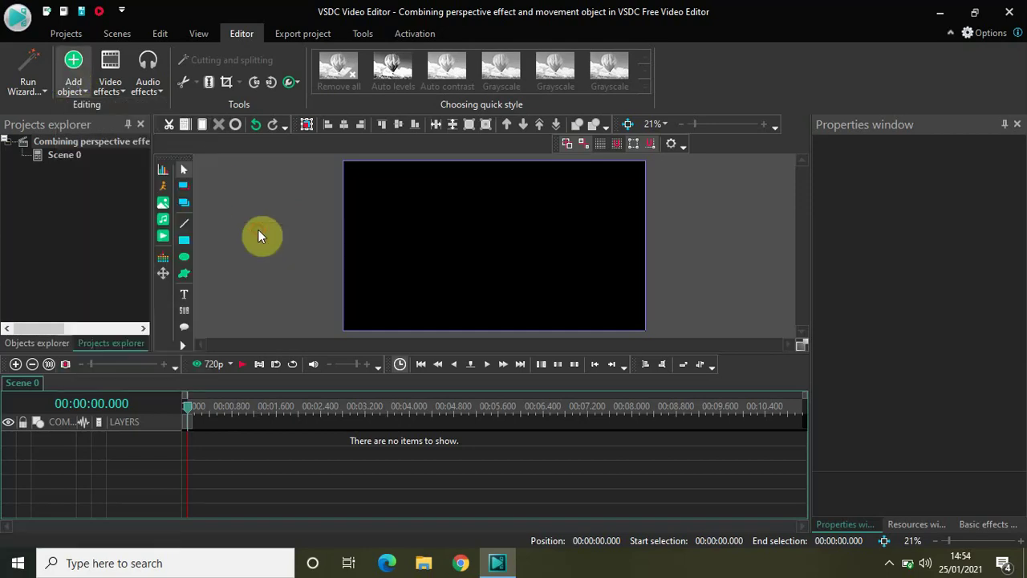
left_click(642, 355)
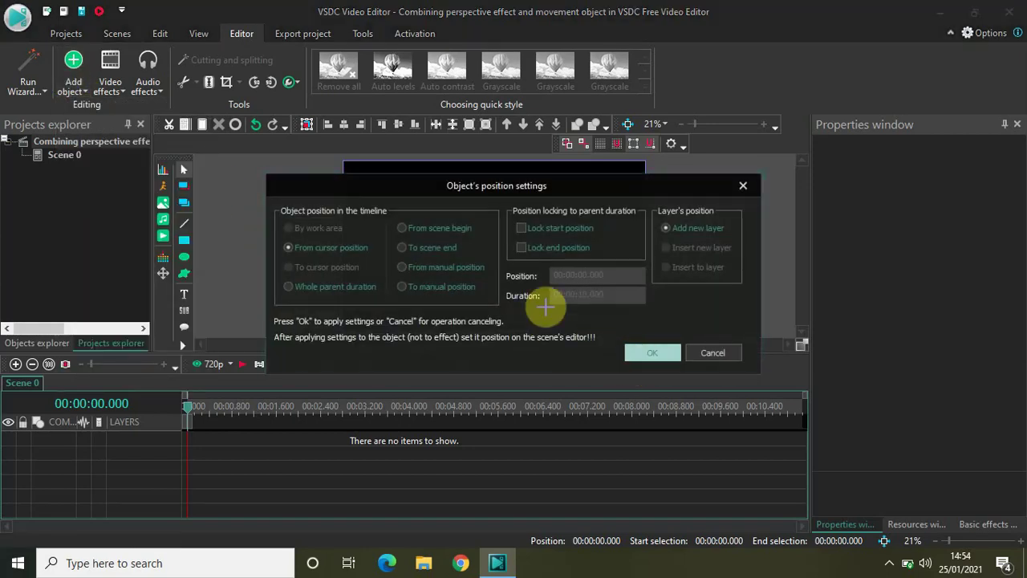
left_click(386, 188)
left_click_drag(386, 188, 553, 286)
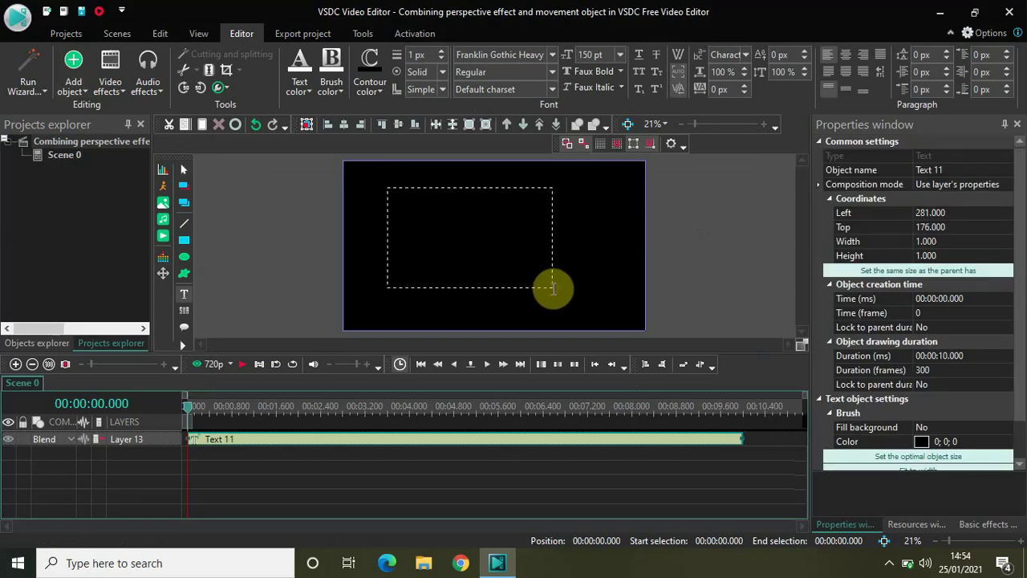
left_click(856, 273)
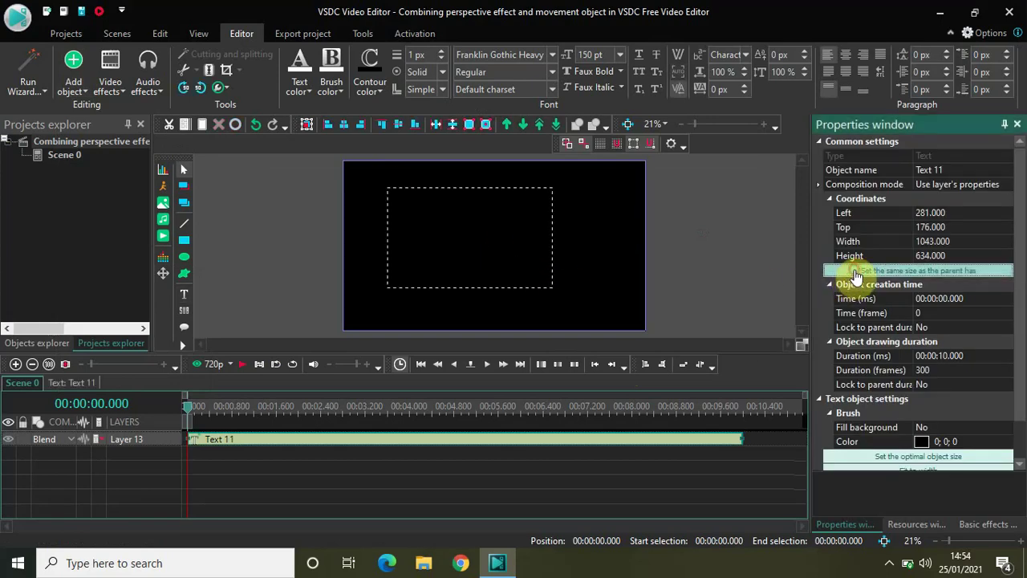
Enter NEXTGENBLOGGER as the content of the new text object
left_click(549, 248)
type("N")
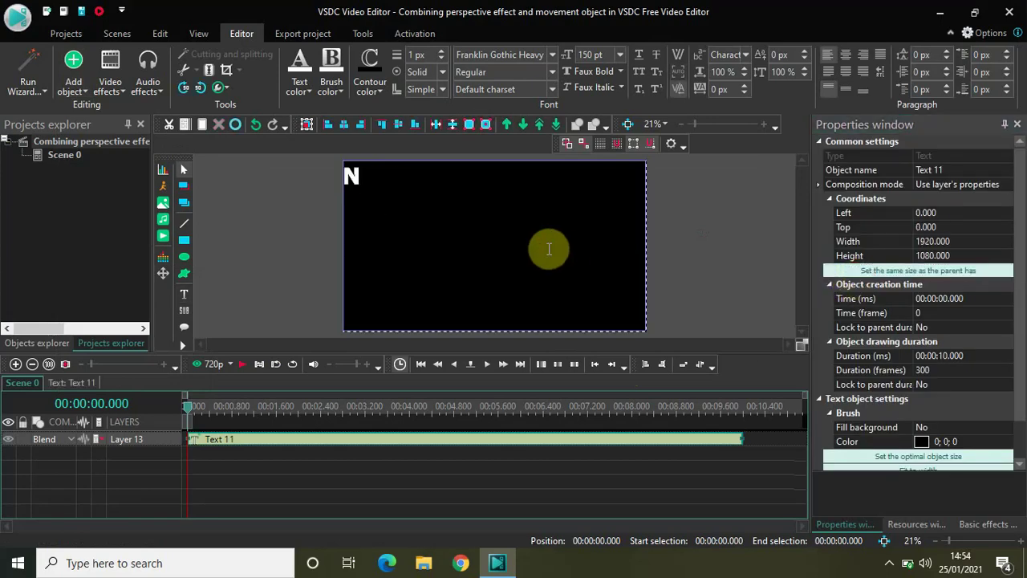
type("EXTGENB")
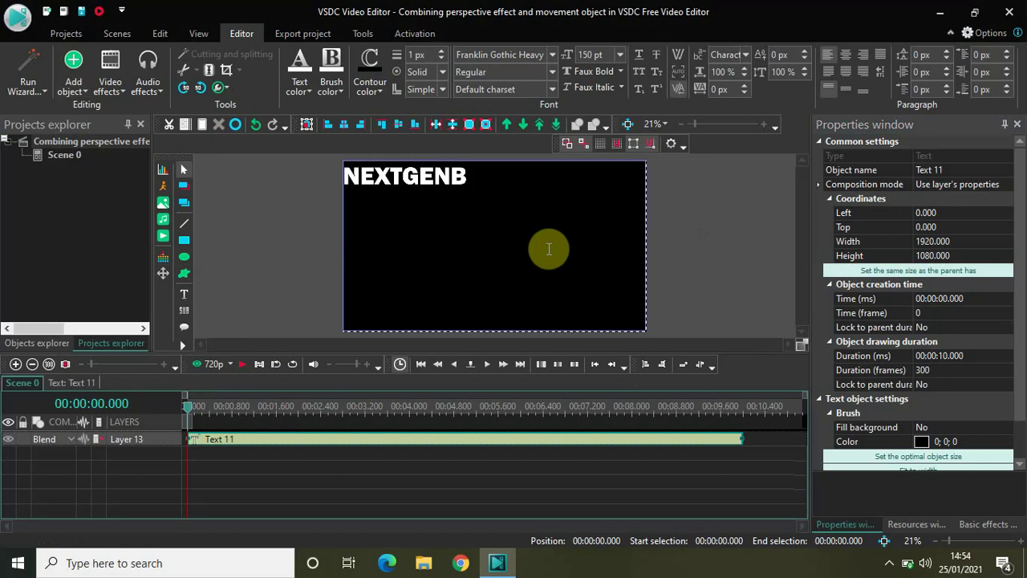
type("LOGGER")
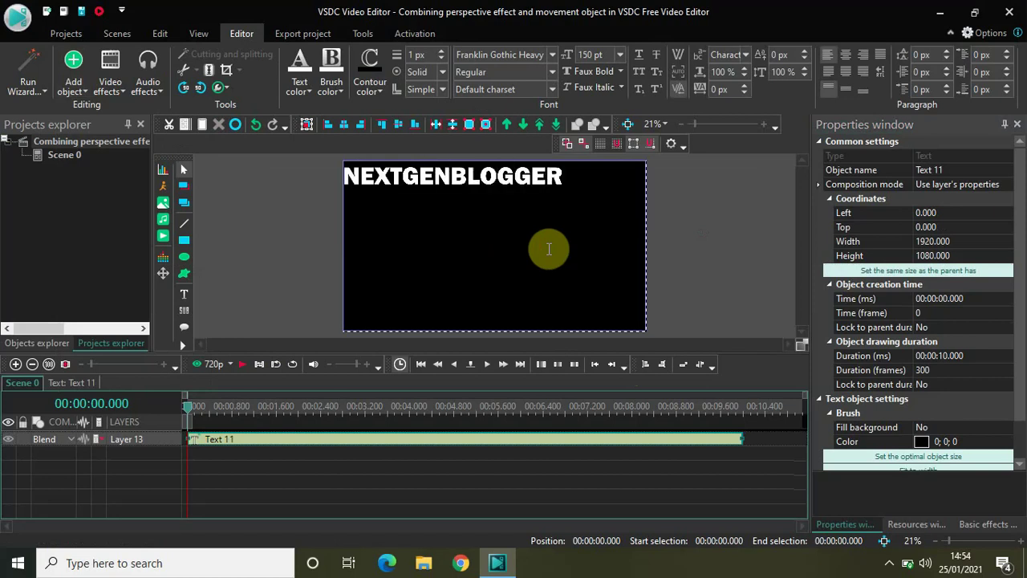
Centre the whole NEXTGENBLOGGER text horizontally and vertically in its frame, and finish editing the text
key("ctrl+a")
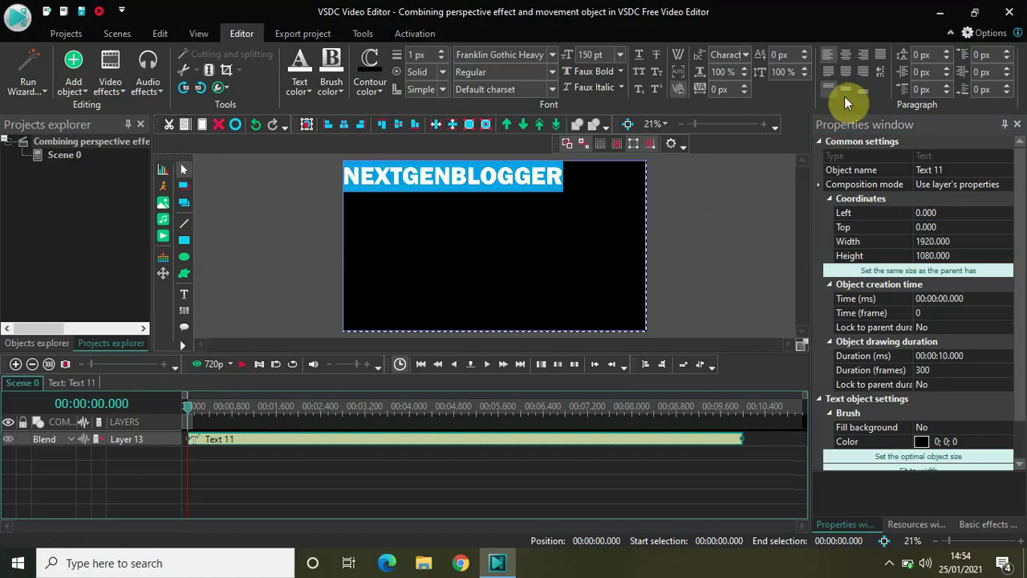
left_click(846, 93)
left_click(846, 56)
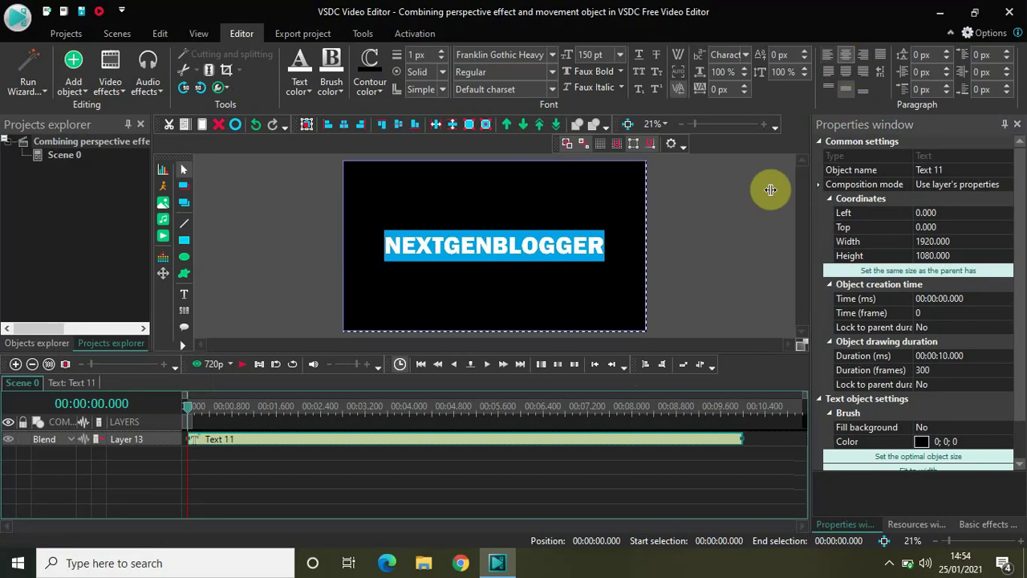
left_click(764, 210)
left_click(764, 211)
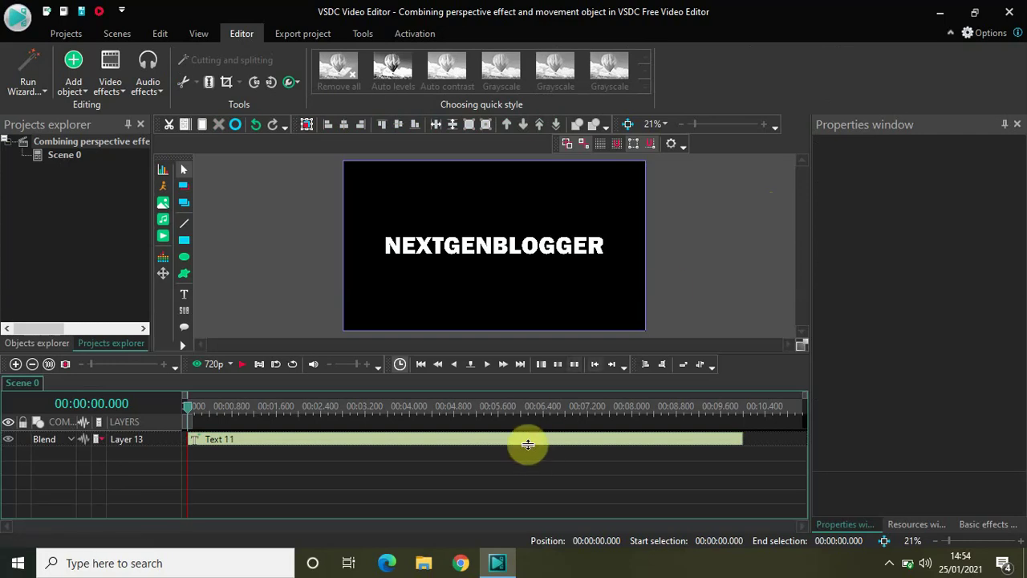
double_click(442, 441)
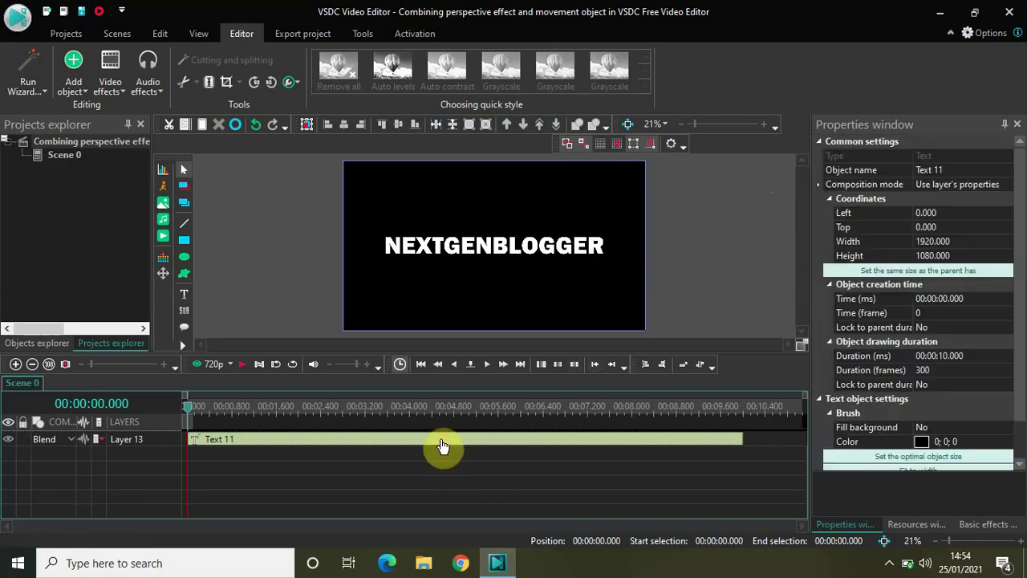
left_click(108, 68)
mouse_move(192, 178)
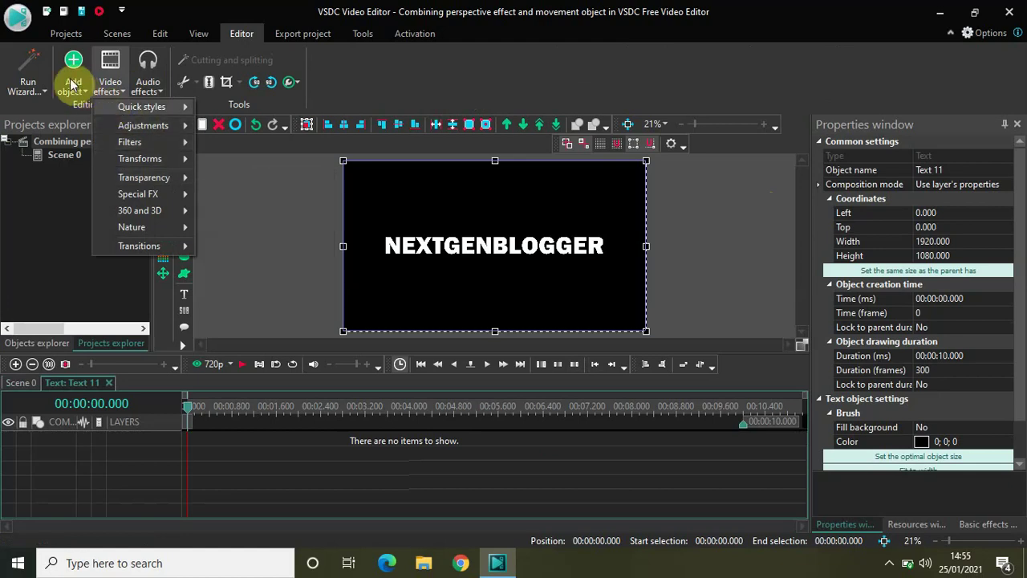
left_click(390, 8)
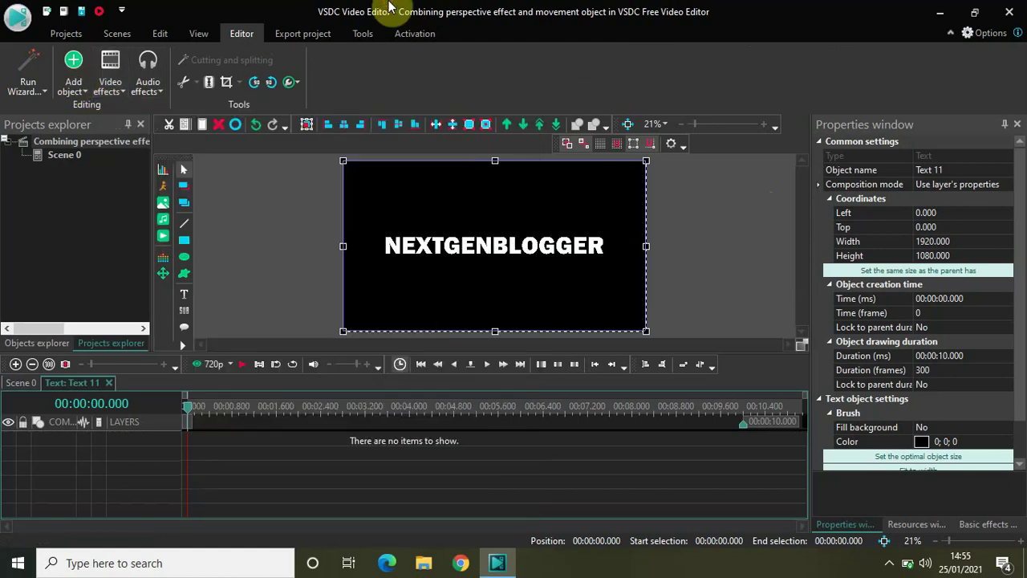
left_click(18, 383)
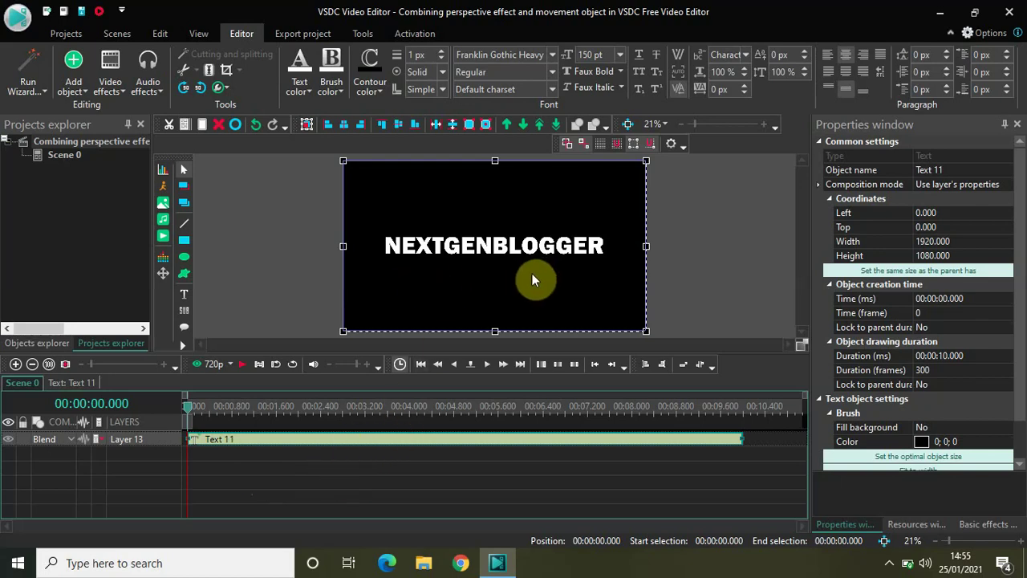
Insert a second, empty text object from the cursor position on a new layer and match its size to the parent
left_click(74, 70)
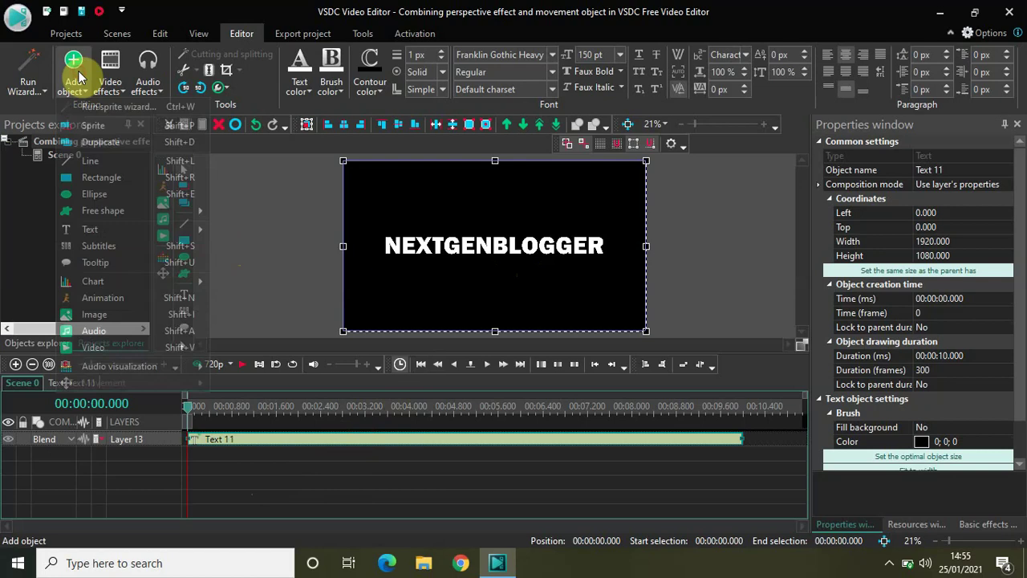
mouse_move(120, 232)
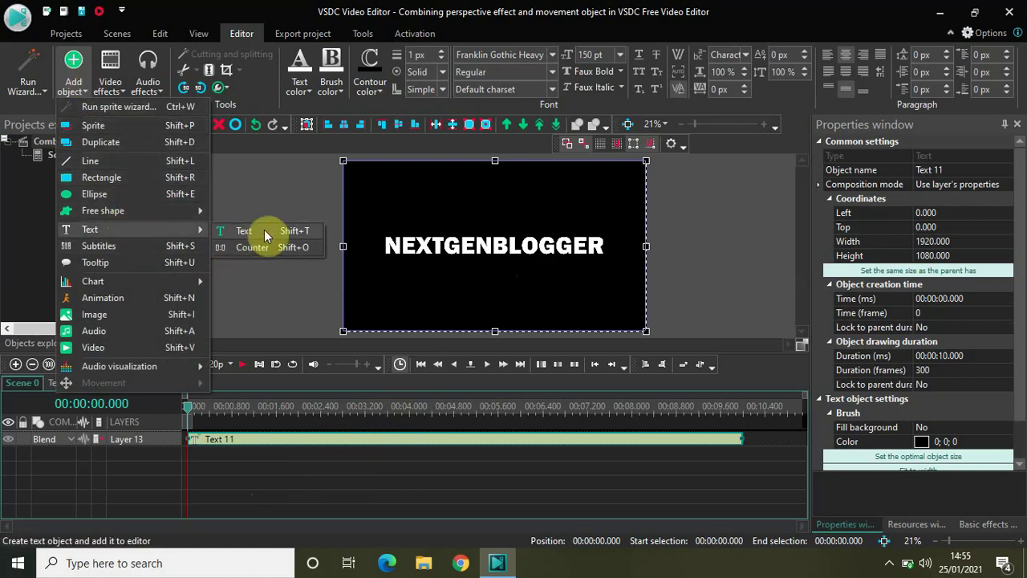
left_click(265, 231)
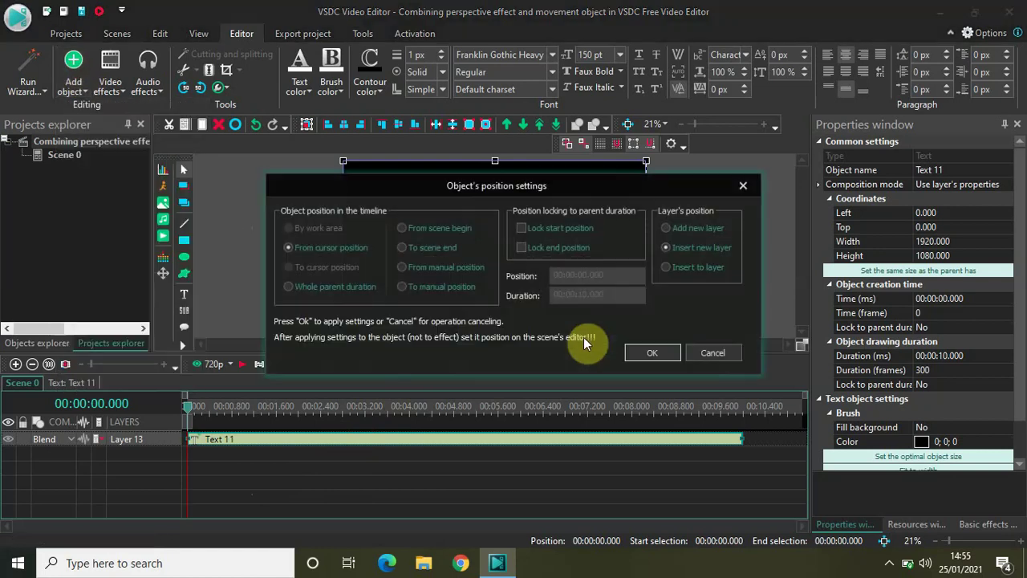
left_click(652, 352)
left_click_drag(374, 187, 609, 299)
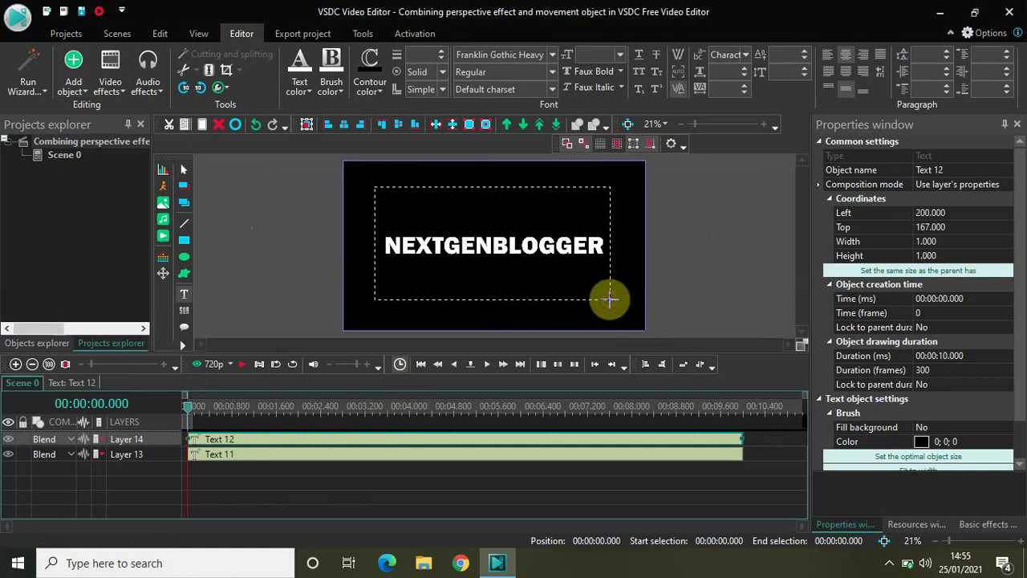
left_click(867, 273)
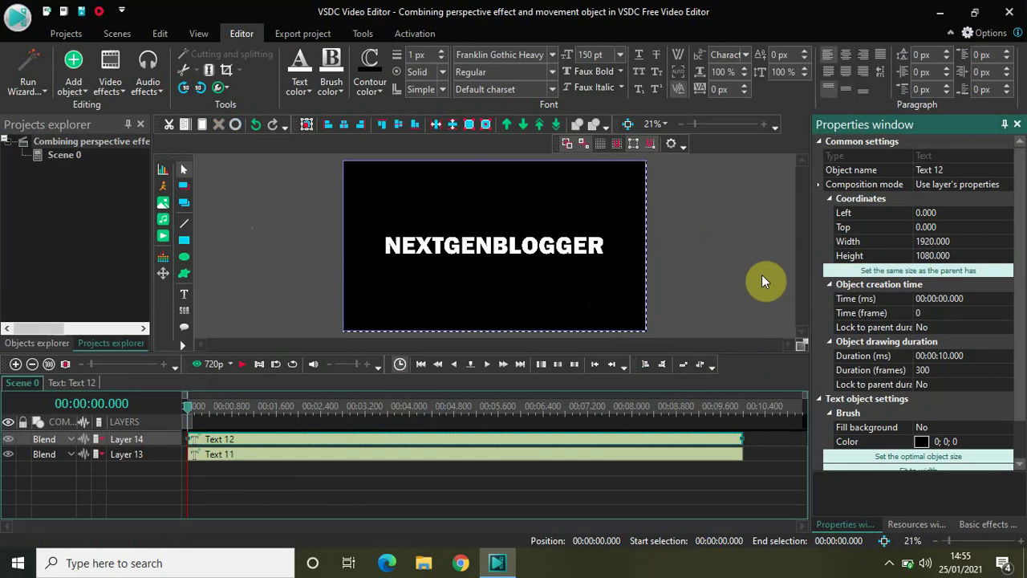
Open the empty text object and apply the Borders transparency effect to it for the whole parent duration
double_click(366, 443)
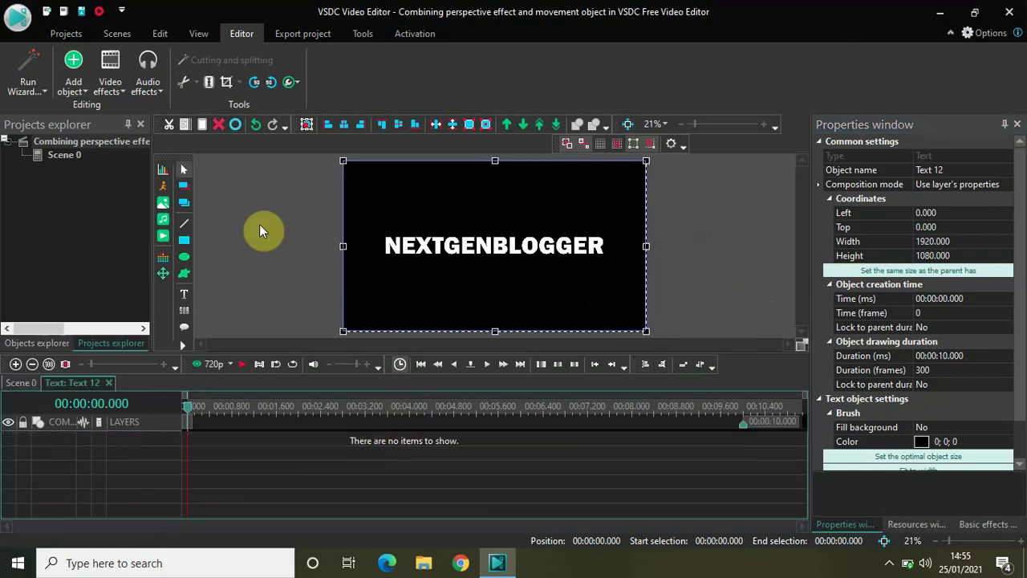
left_click(109, 86)
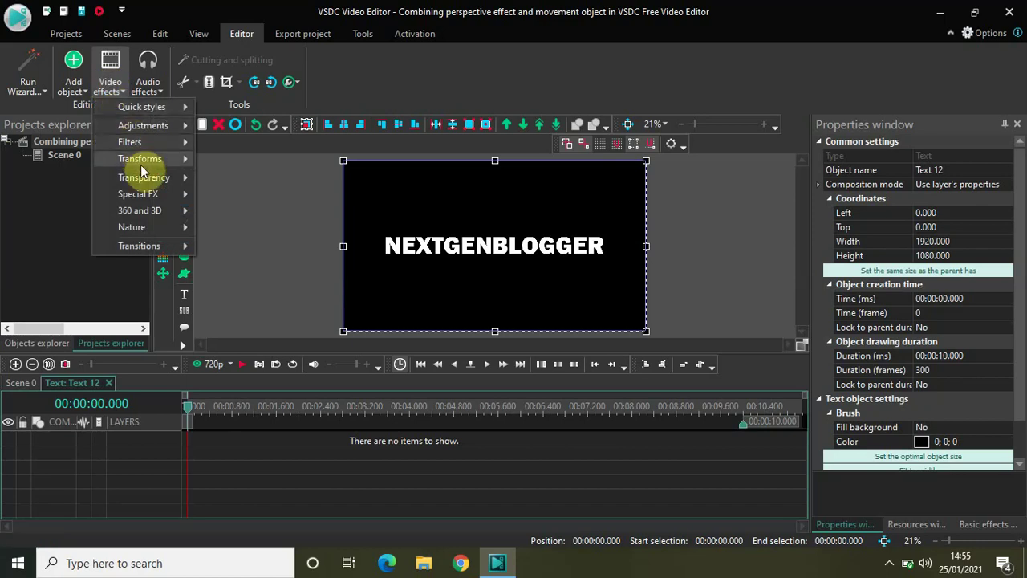
mouse_move(144, 176)
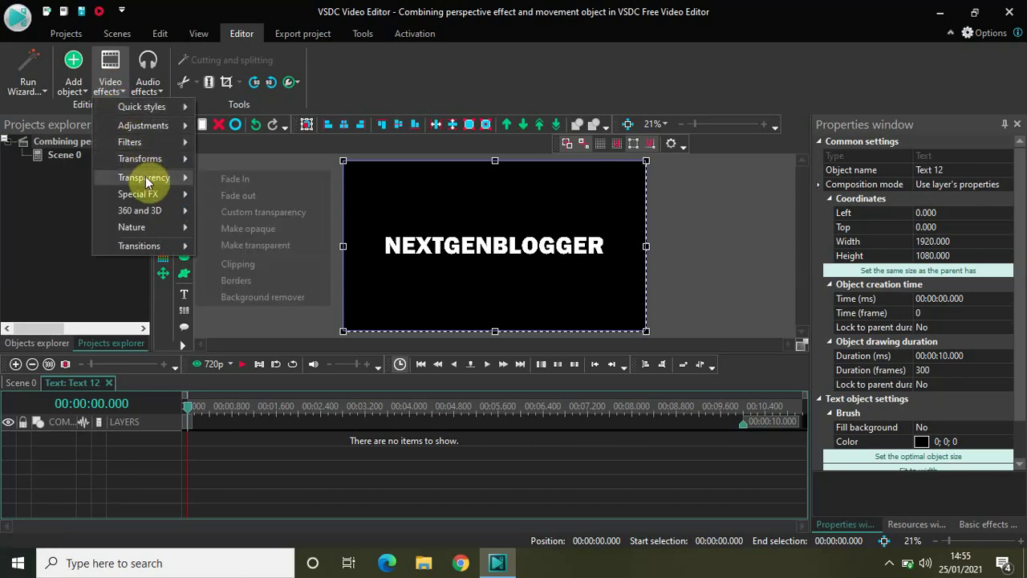
left_click(256, 281)
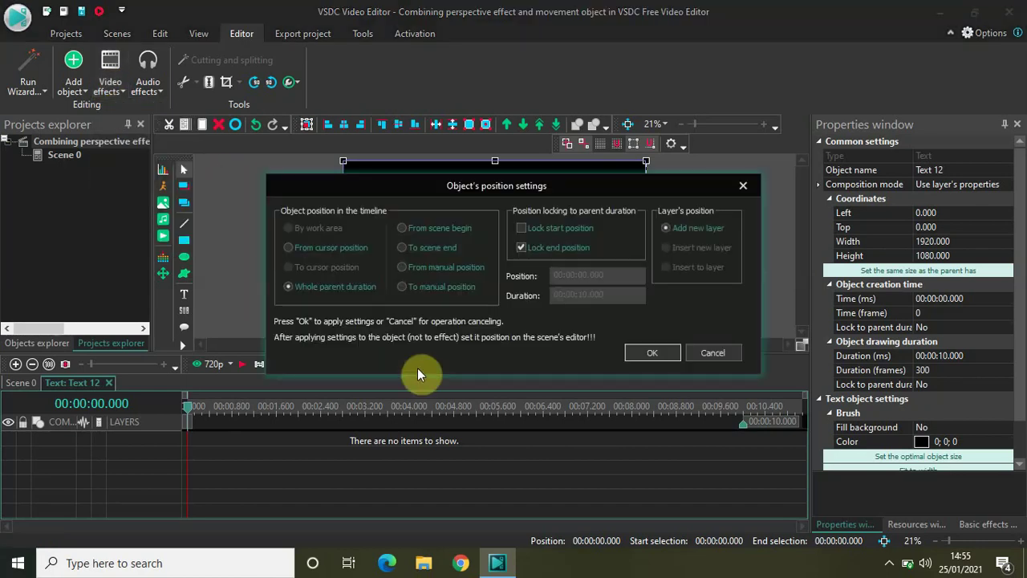
left_click(644, 354)
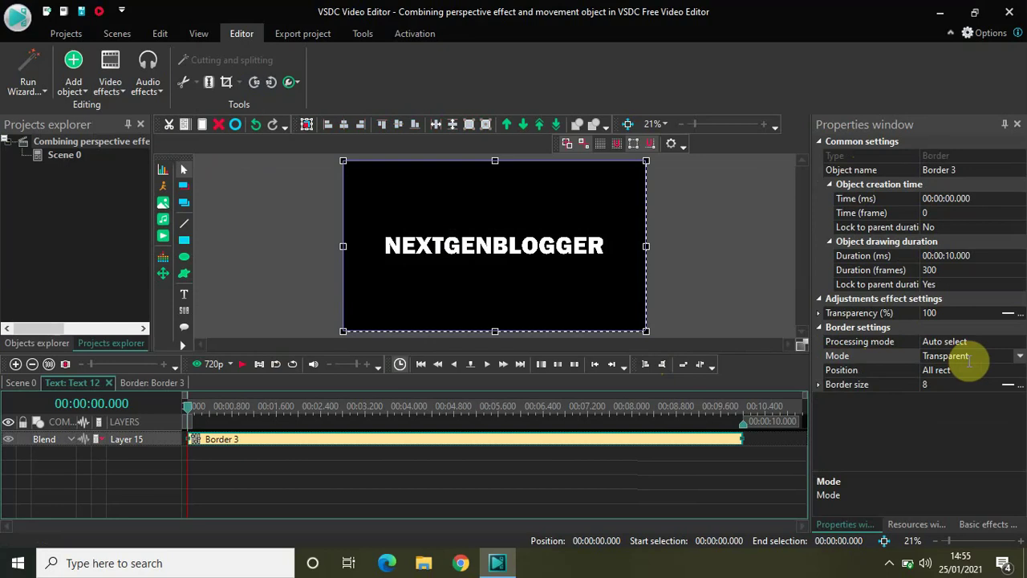
Set the border effect's mode to Solid and its border size to 25
left_click(1020, 356)
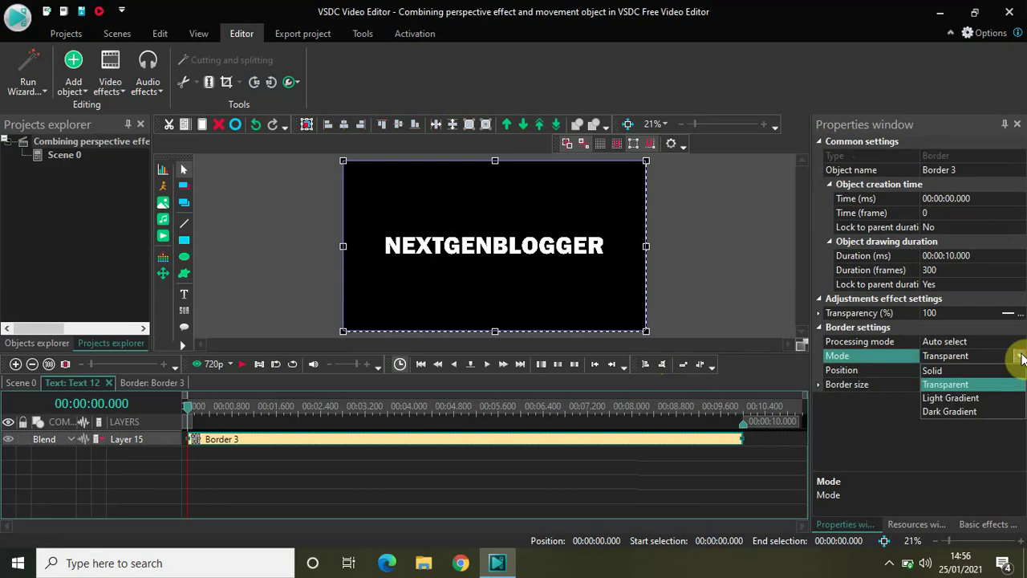
left_click(974, 370)
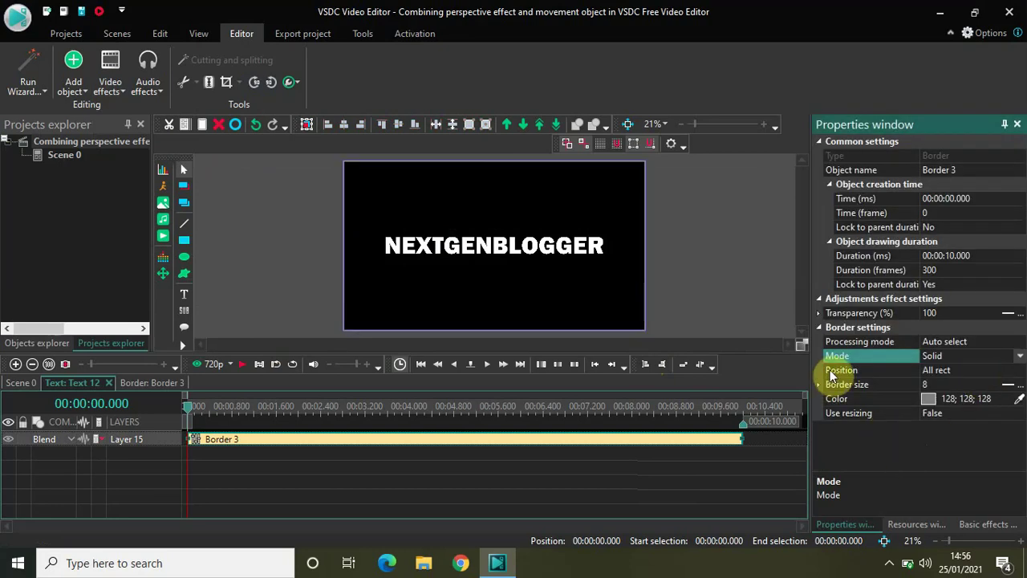
left_click(941, 385)
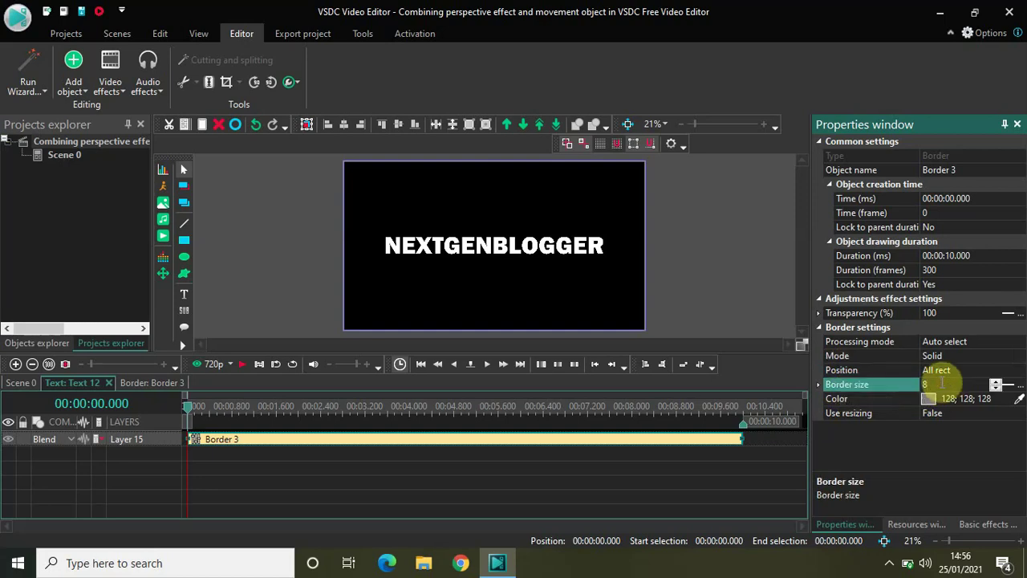
type("25")
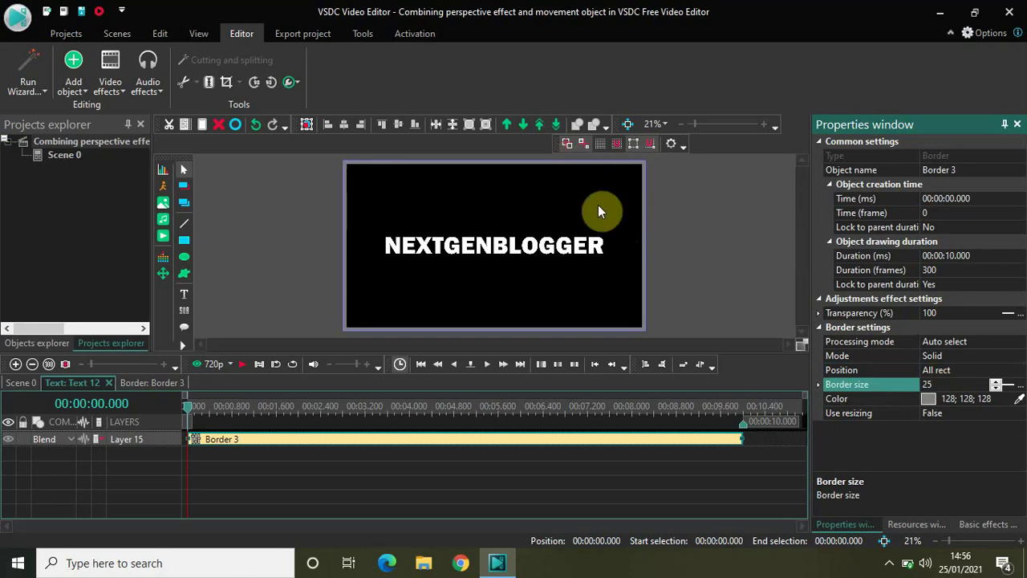
Resize the bordered empty text object to about 1662 wide so it frames NEXTGENBLOGGER, at left 124 and top 290, and return to Scene 0
left_click(593, 163)
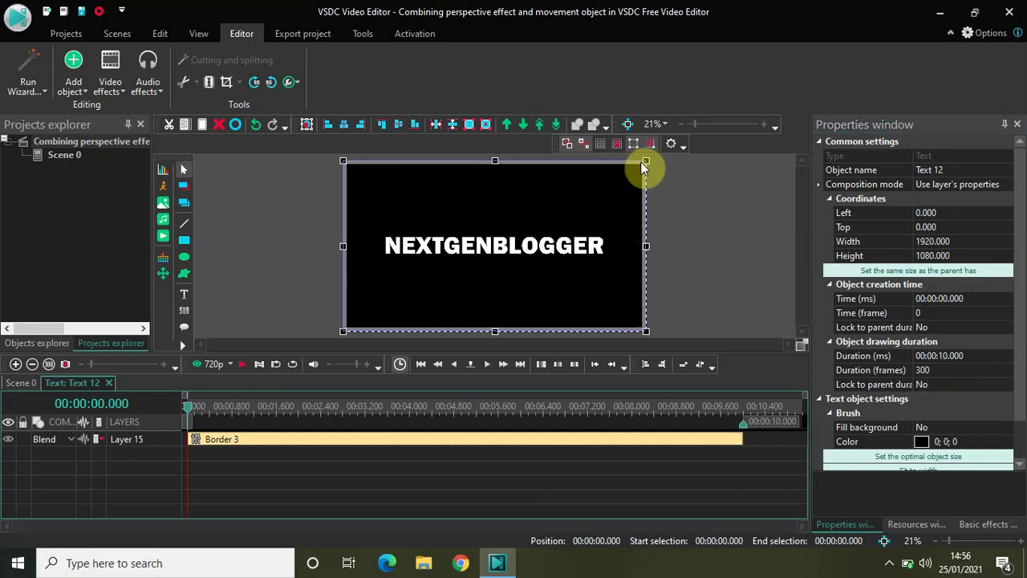
left_click_drag(647, 162, 625, 206)
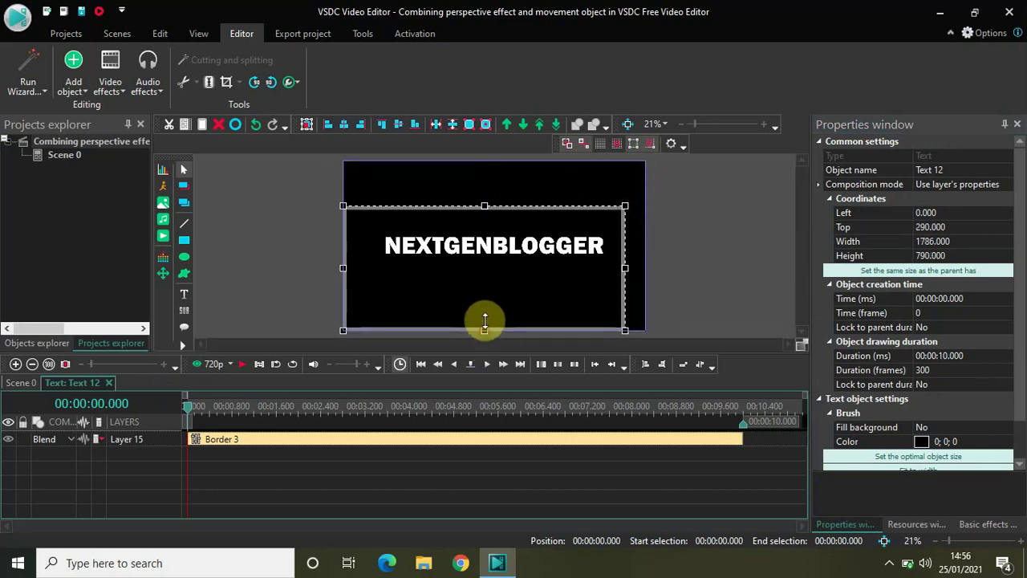
left_click_drag(486, 329, 494, 276)
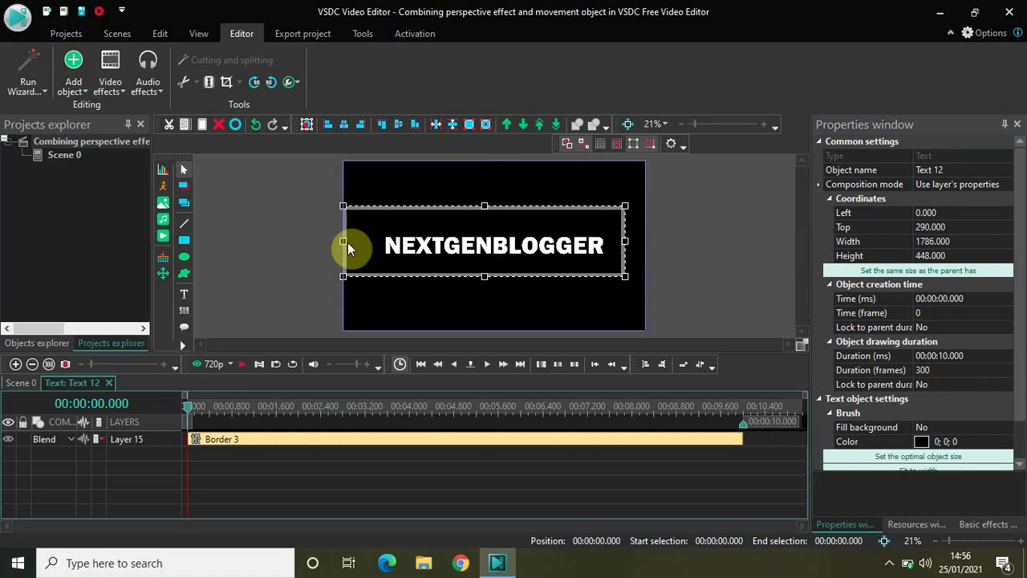
left_click_drag(342, 242, 362, 241)
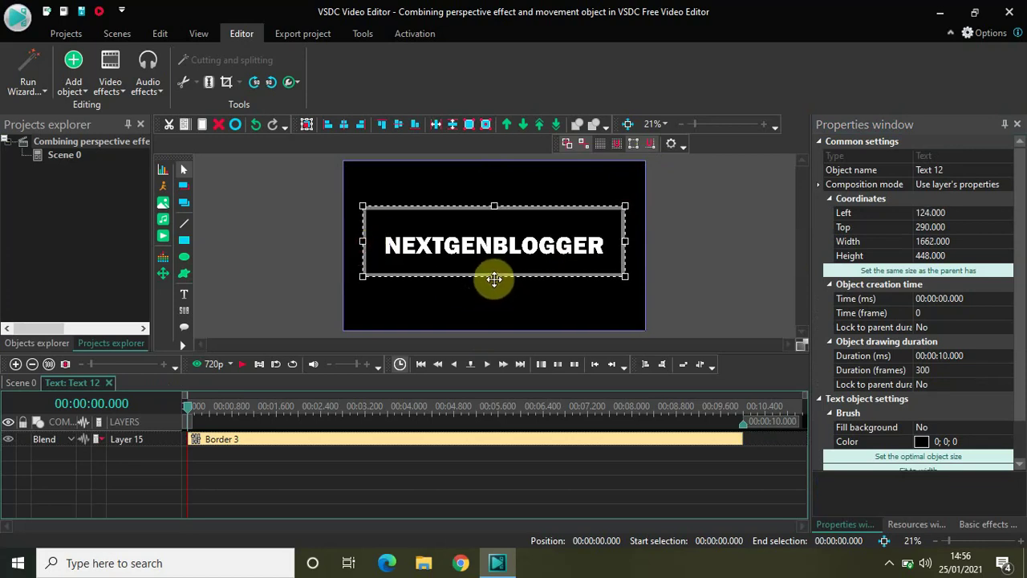
left_click_drag(494, 279, 495, 281)
left_click(701, 245)
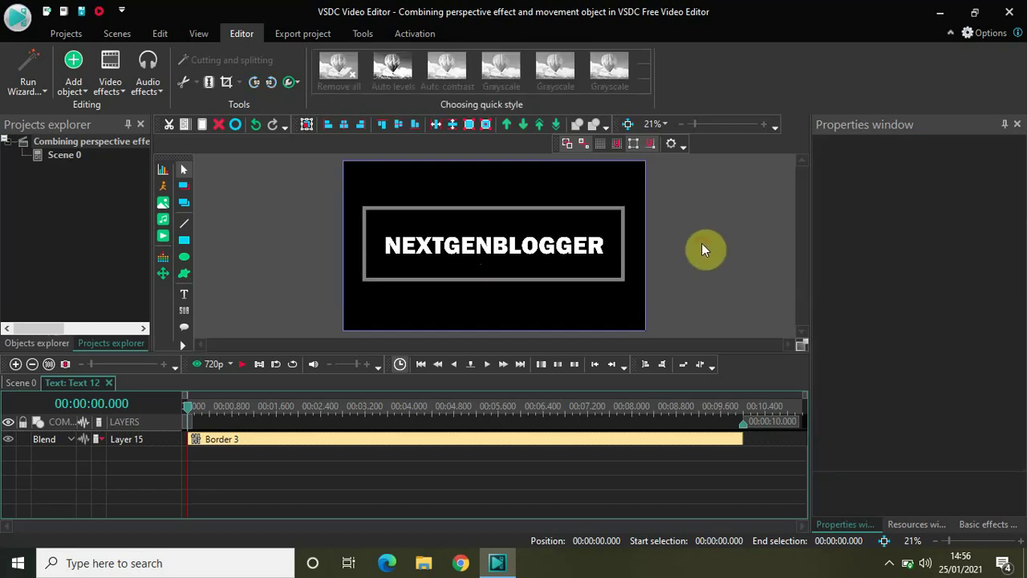
left_click(11, 383)
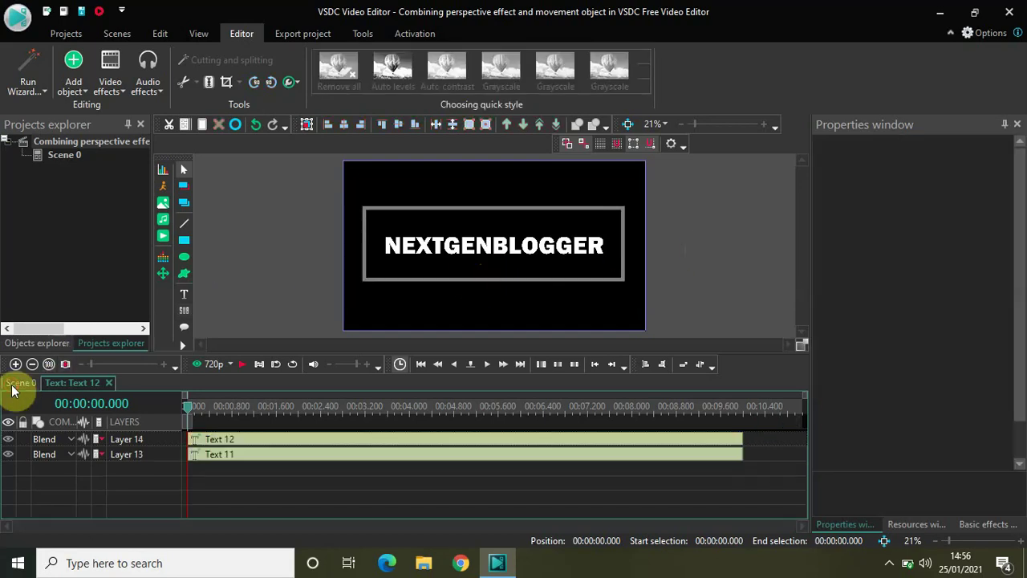
Open the NEXTGENBLOGGER text object and move it fully outside the frame to left -1920, keeping top at 0
left_click(304, 456)
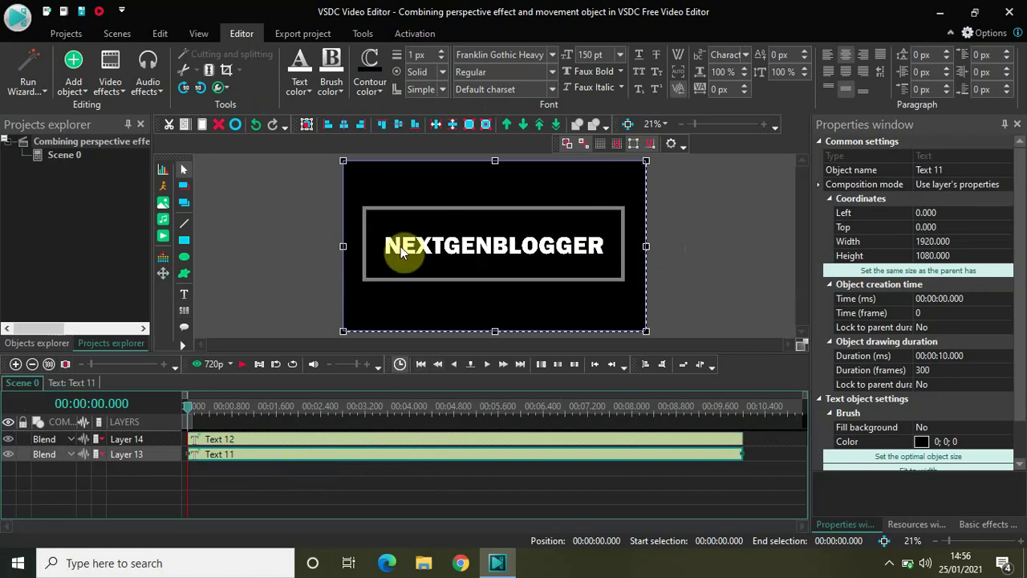
double_click(407, 459)
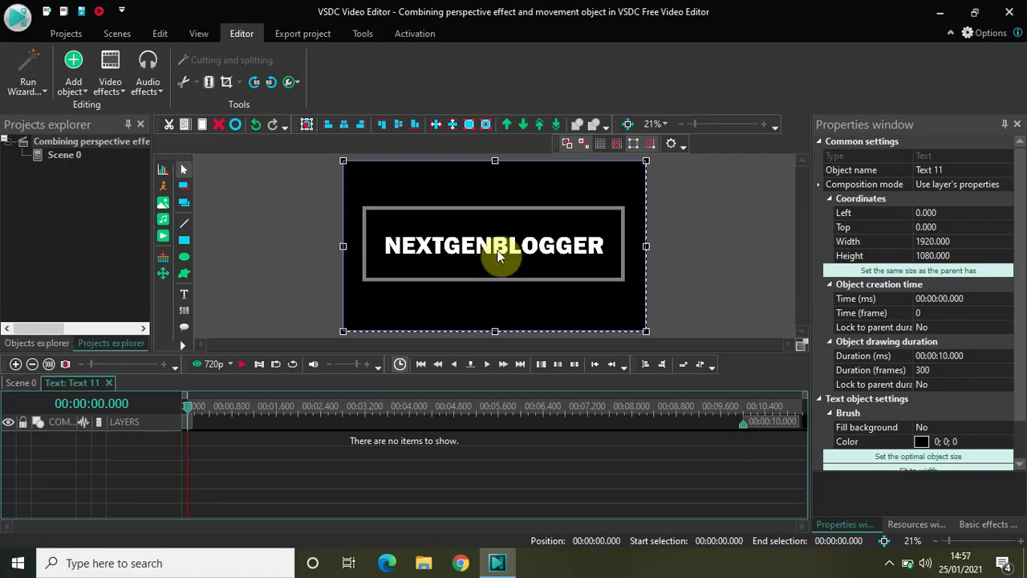
left_click(681, 123)
left_click_drag(496, 248, 354, 246)
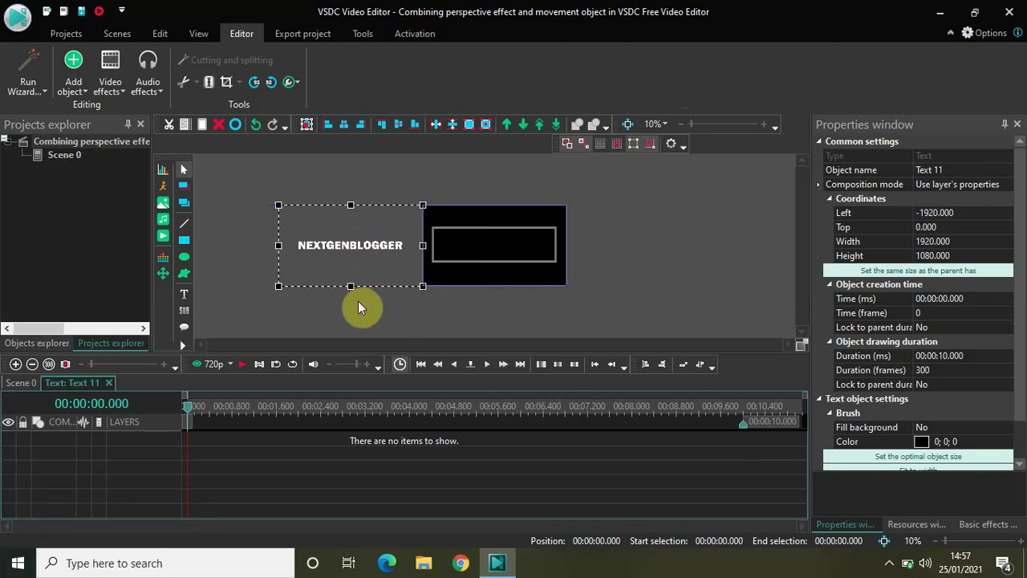
Add a Movement to the NEXTGENBLOGGER text with its point at the object end, continuing the trajectory
left_click(73, 80)
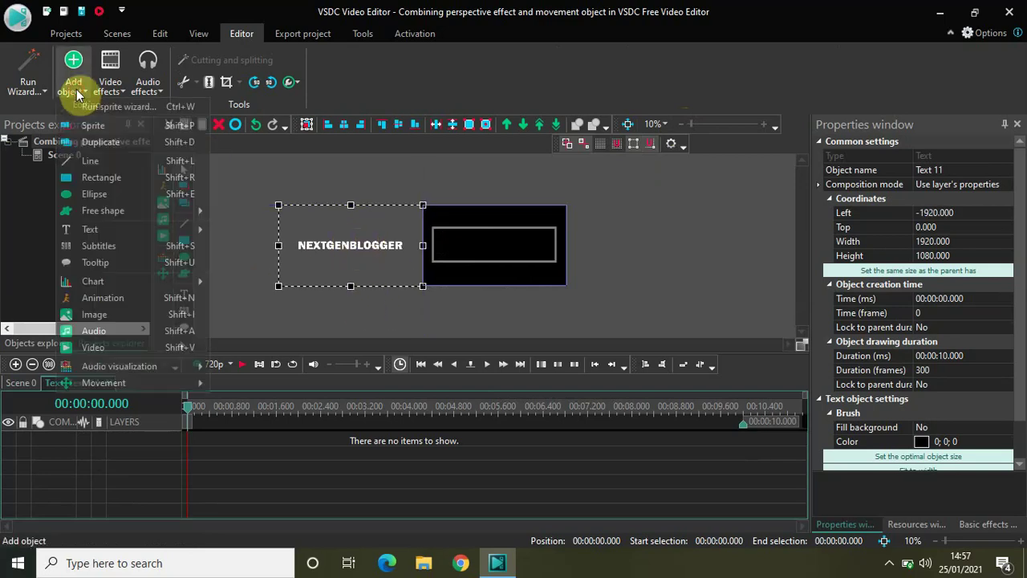
mouse_move(131, 380)
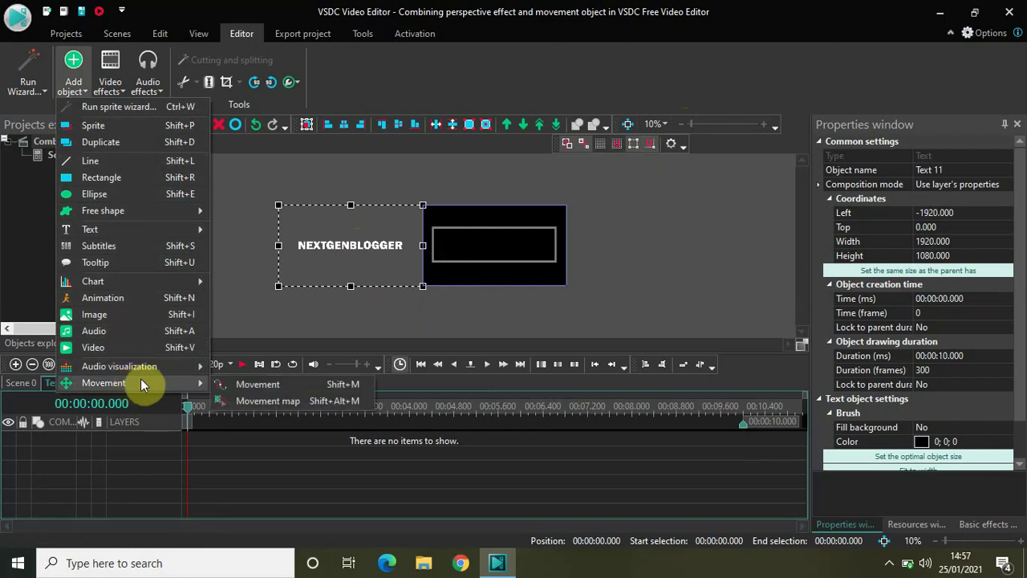
left_click(253, 387)
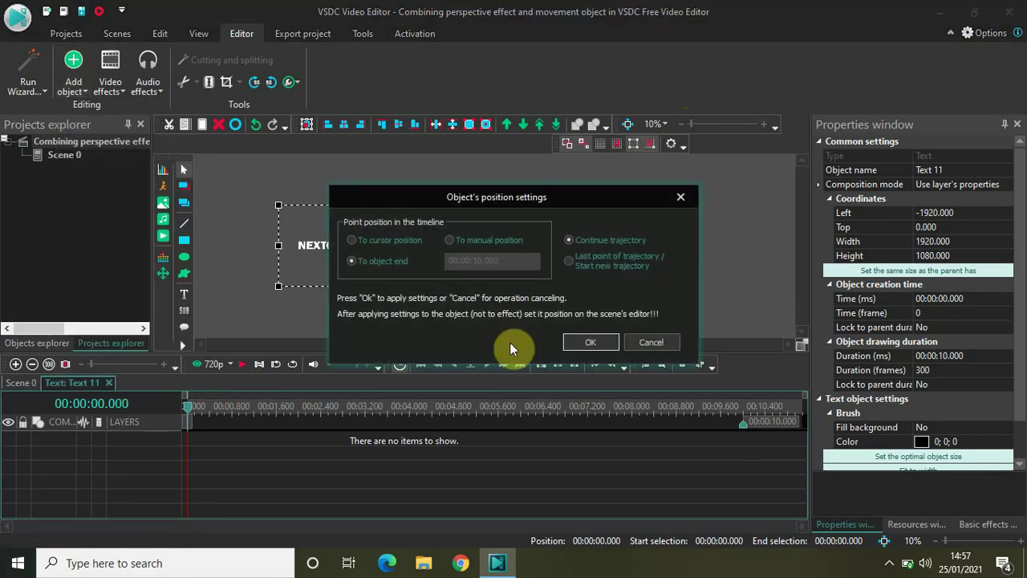
left_click(592, 345)
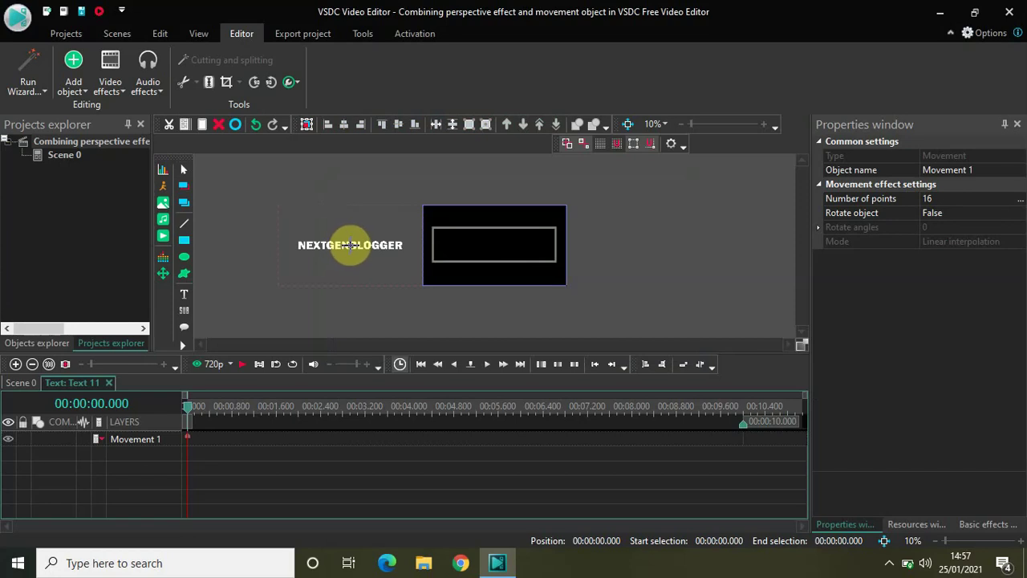
Place the title movement's end point at the frame centre, X 960 and Y 540, and shift it to 0.5 seconds
left_click(350, 244)
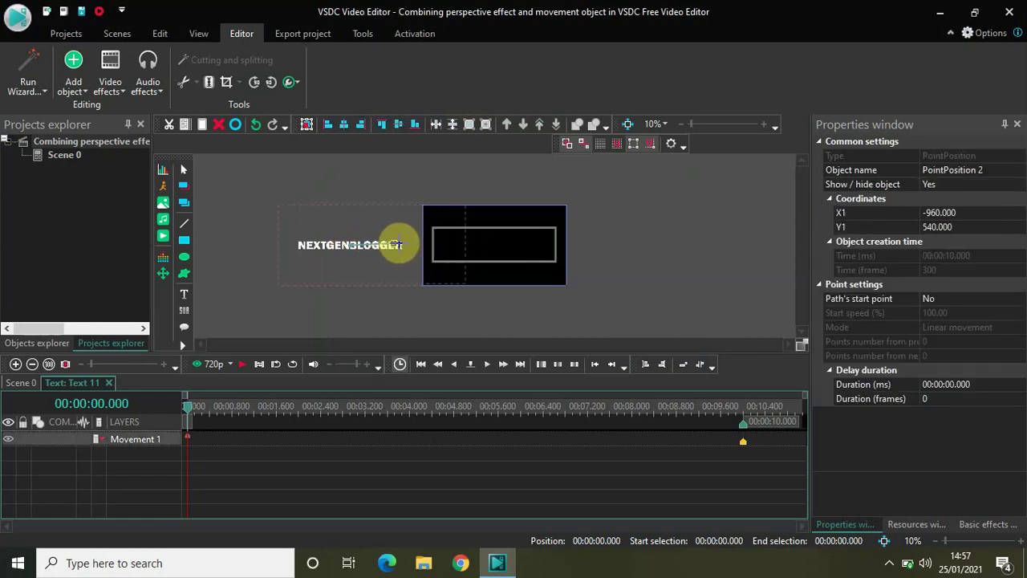
left_click(495, 245)
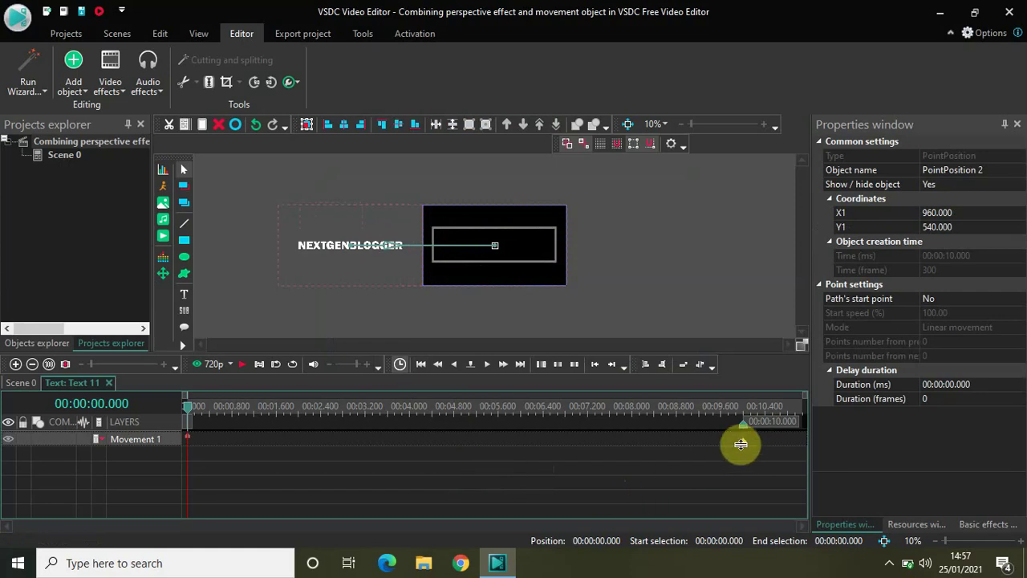
mouse_move(746, 450)
left_mouse_down()
mouse_move(660, 436)
mouse_move(500, 466)
mouse_move(200, 466)
mouse_move(218, 460)
left_mouse_up()
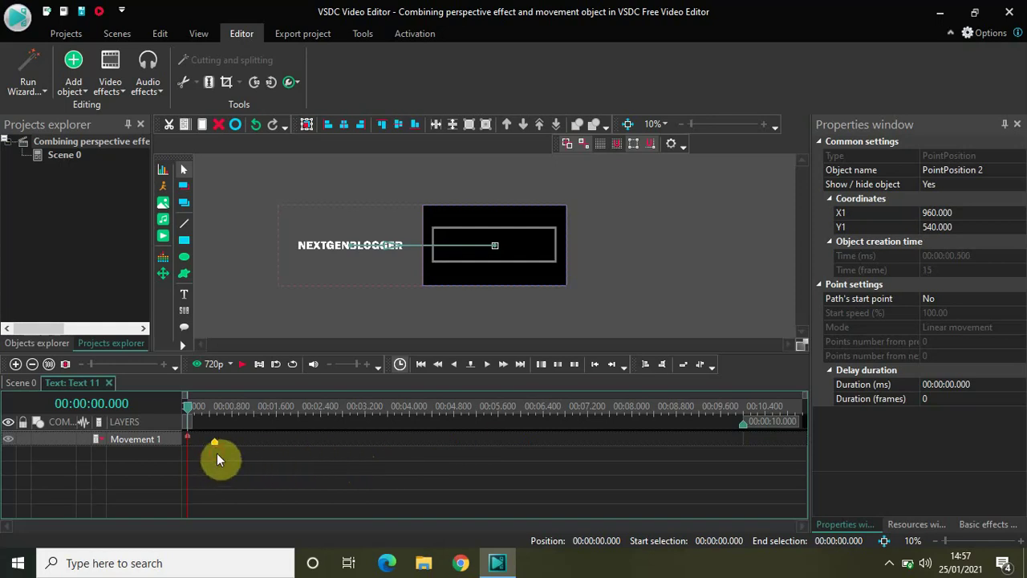
Return to Scene 0, play the scene to check the title's slide-in, and bring the playhead back to the start
left_click(21, 382)
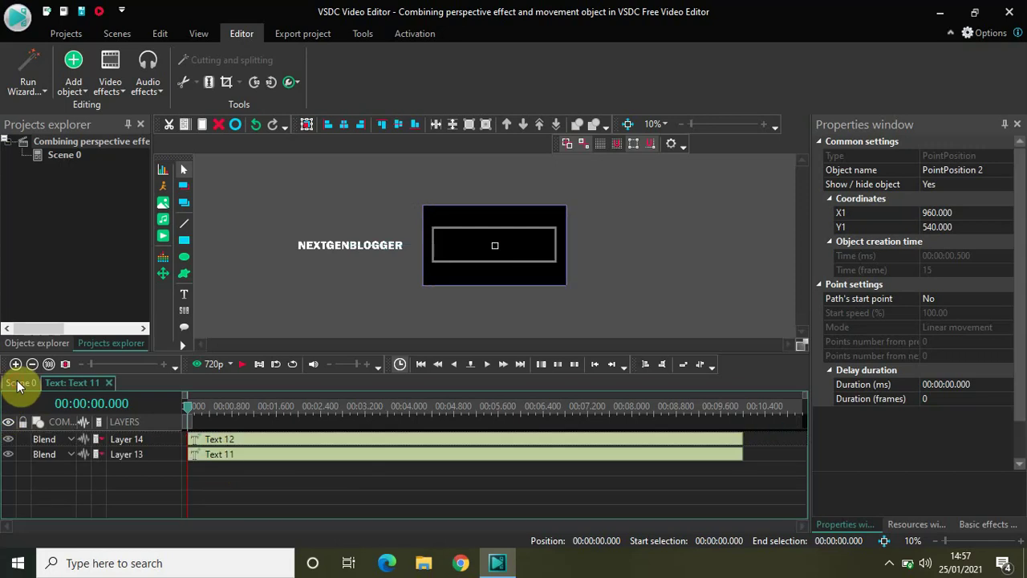
left_click(766, 124)
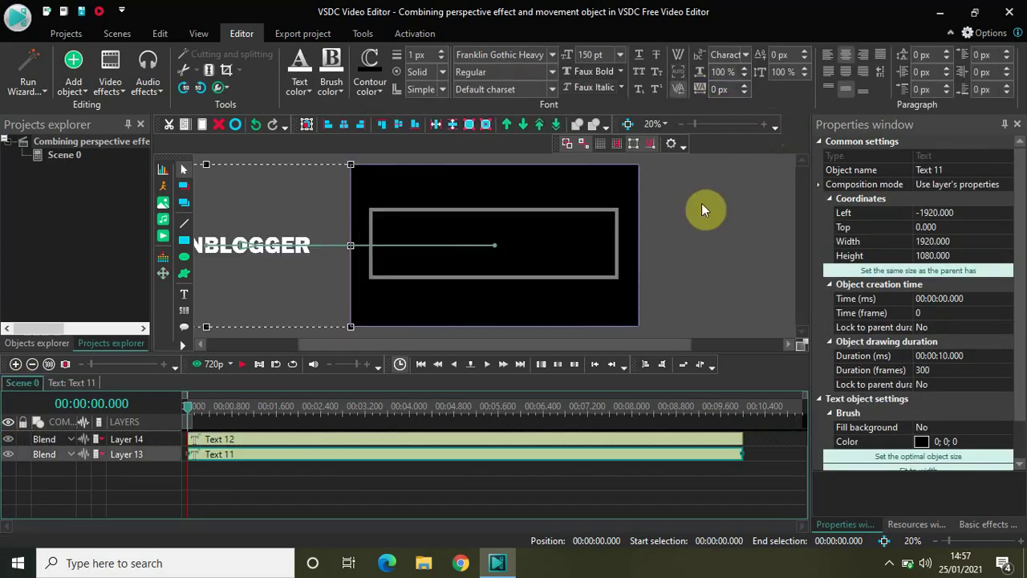
key("space")
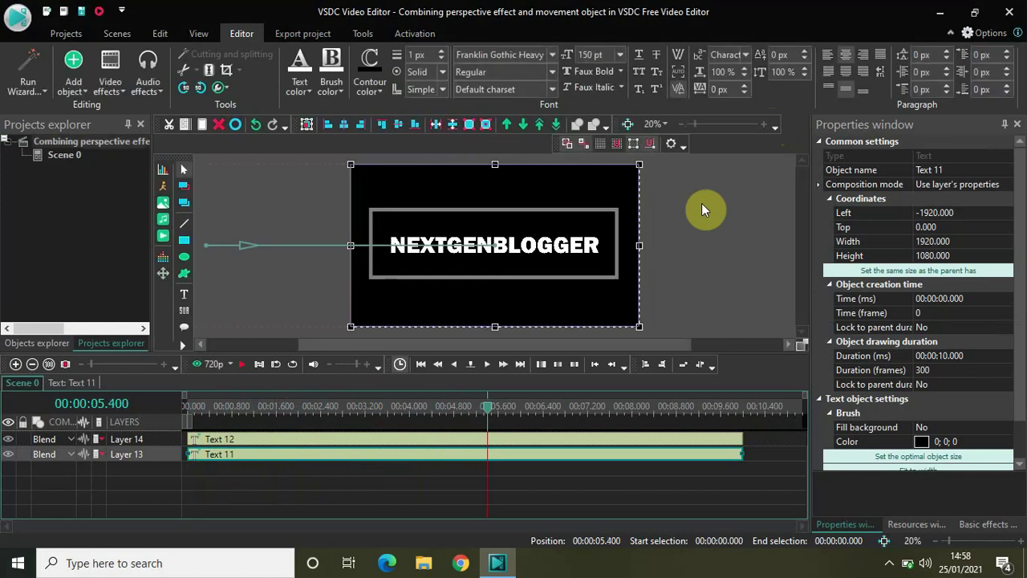
left_click(486, 405)
left_click(190, 405)
left_click(186, 406)
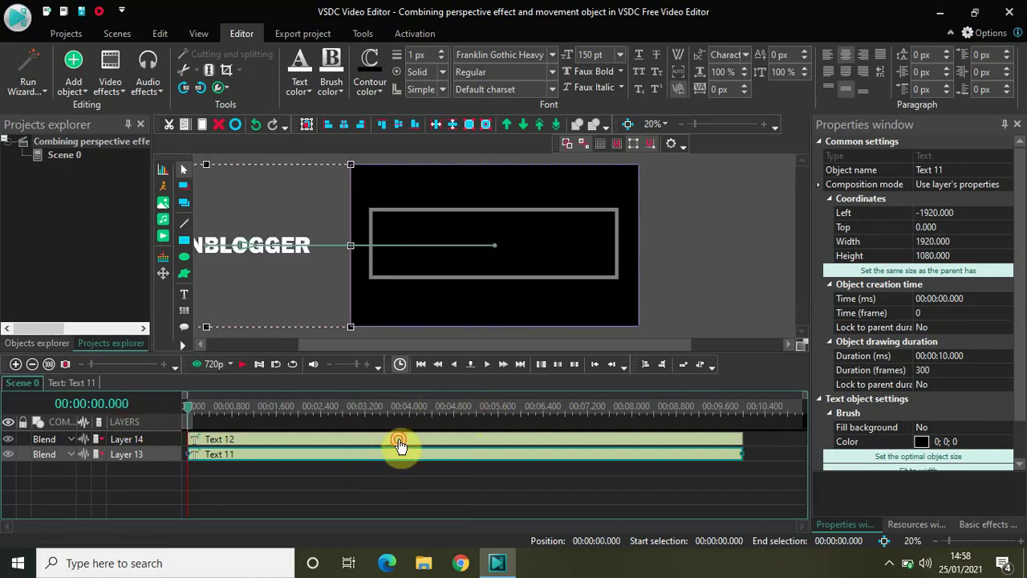
Open the bordered text object and move it just outside the frame on the side opposite the title, to left 1920 and top 250
double_click(399, 440)
left_click(438, 470)
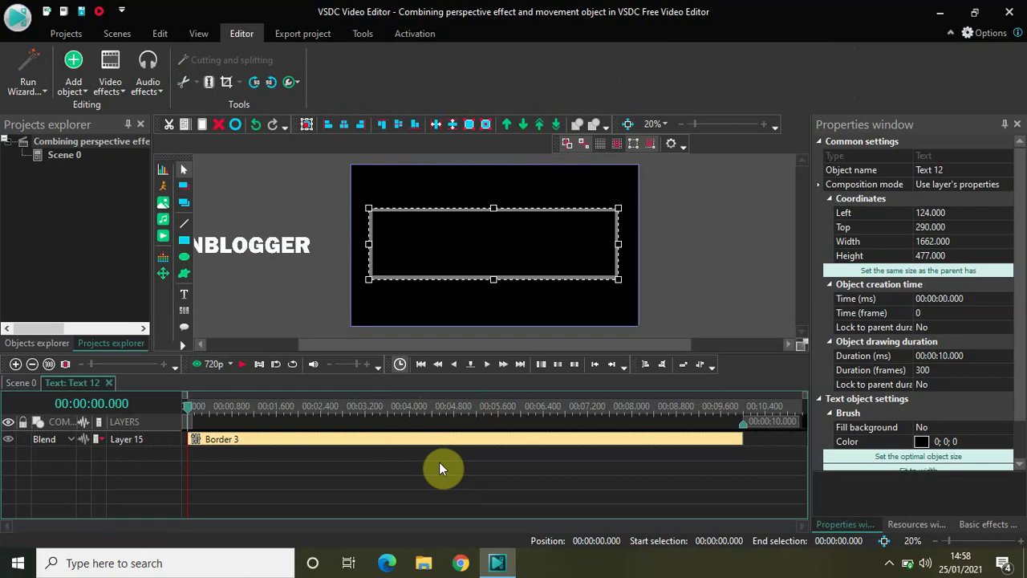
left_click(681, 125)
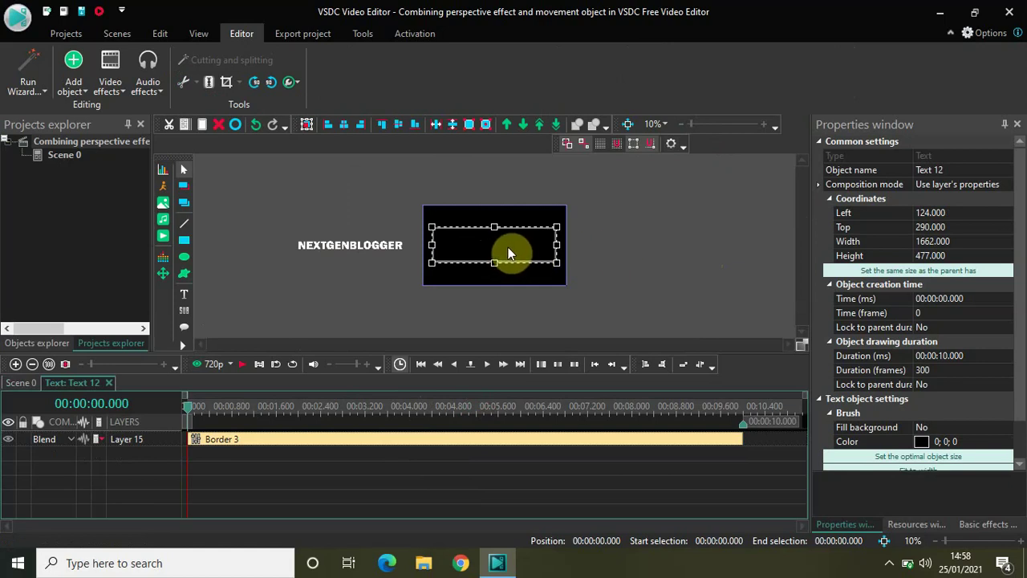
left_click_drag(500, 249, 637, 240)
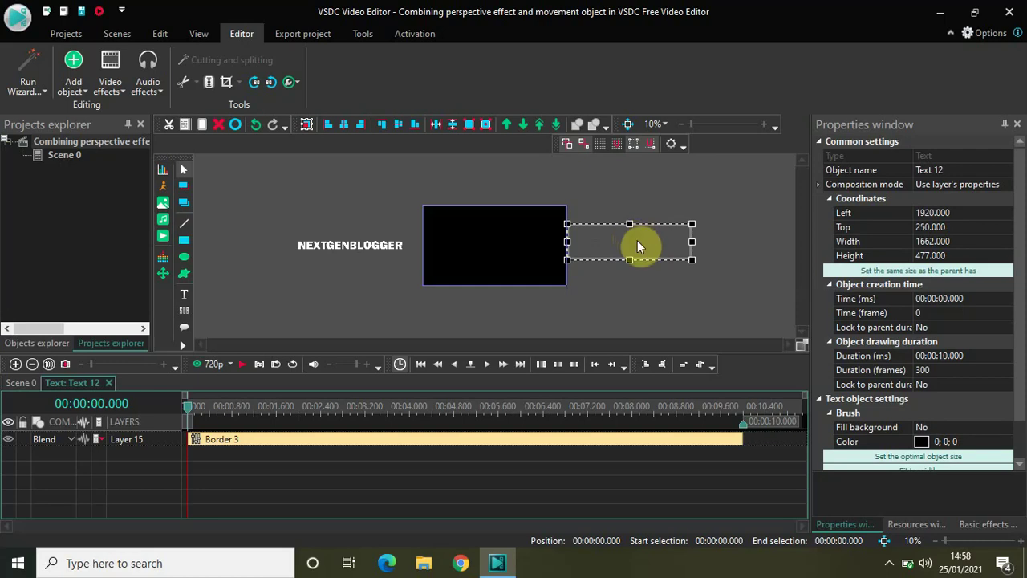
Add a Movement to the bordered text object with its point at the object end, continuing the trajectory
left_click(76, 74)
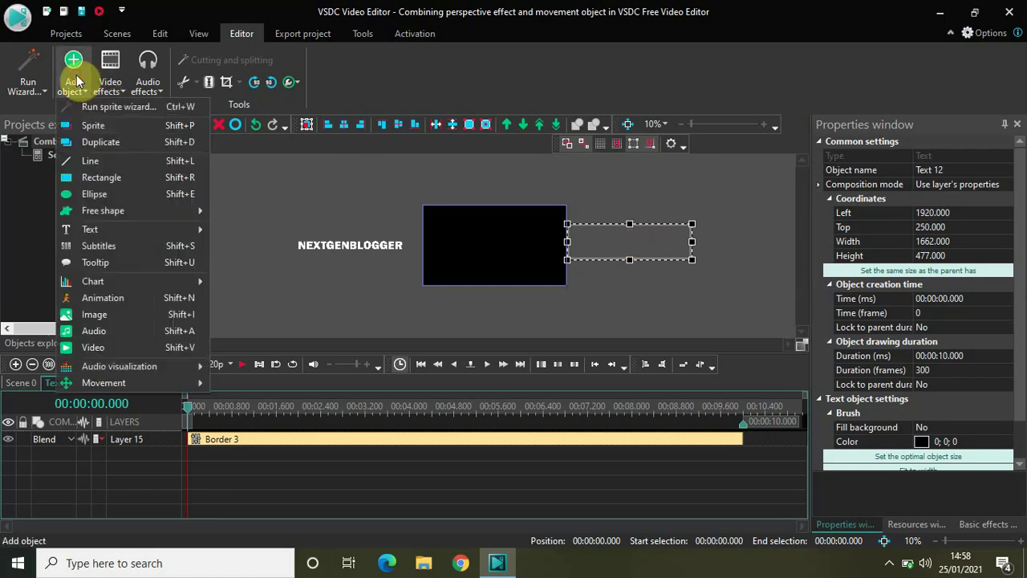
mouse_move(138, 381)
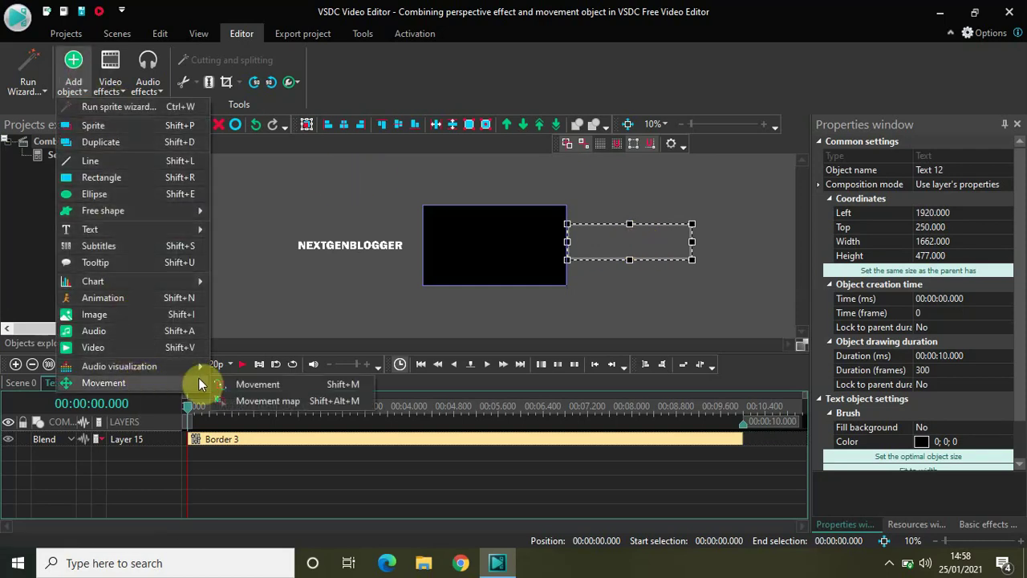
left_click(258, 385)
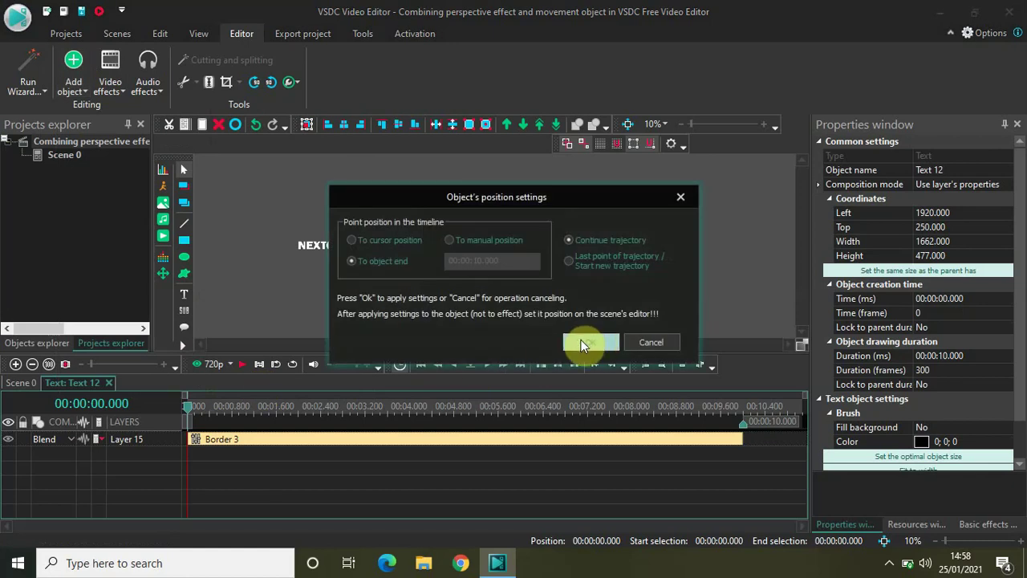
left_click(592, 343)
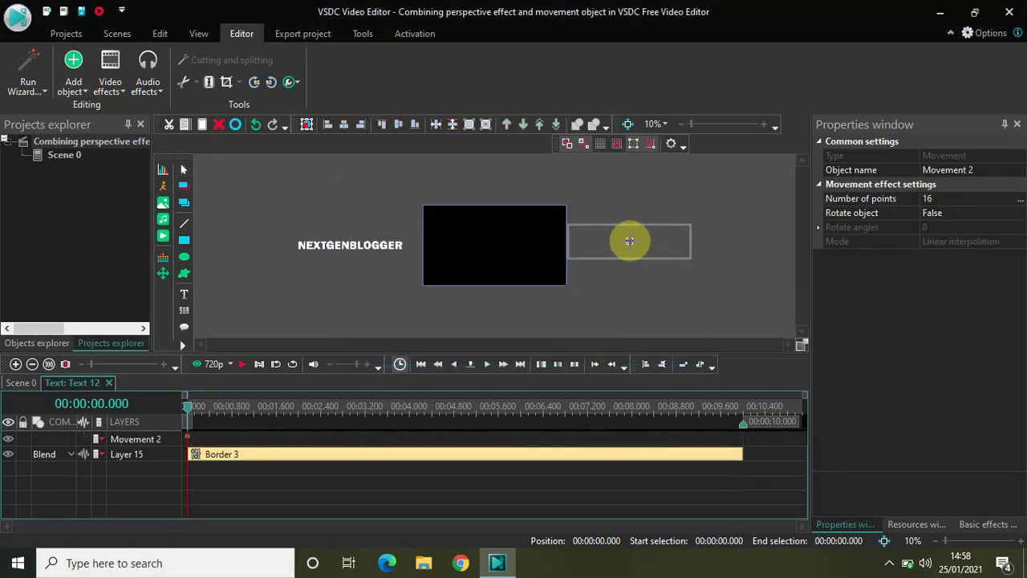
Place the border movement's end point at about X 970 and Y 500, and shift it to 0.5 seconds
left_click_drag(629, 241, 495, 240)
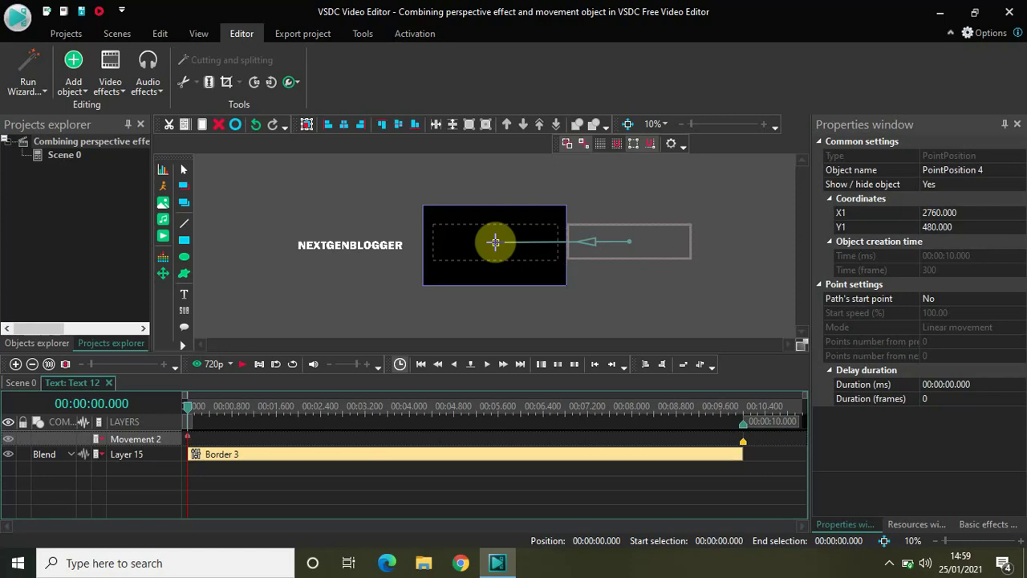
left_click_drag(493, 242, 495, 243)
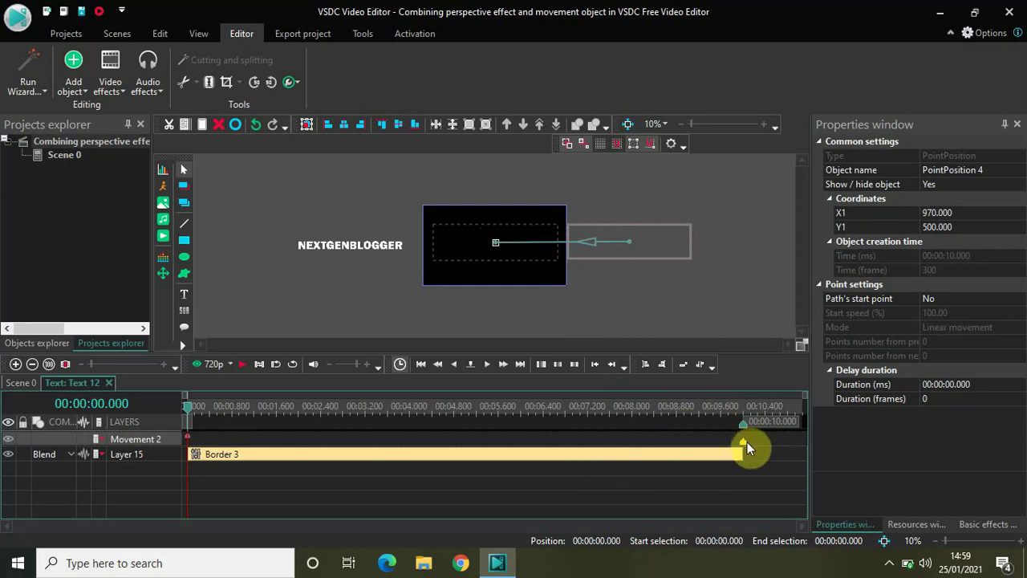
left_click_drag(745, 444, 250, 439)
left_click(251, 444)
left_click_drag(226, 447, 214, 442)
Return to Scene 0 and play the scene to check where the border stops around the title
left_click(763, 123)
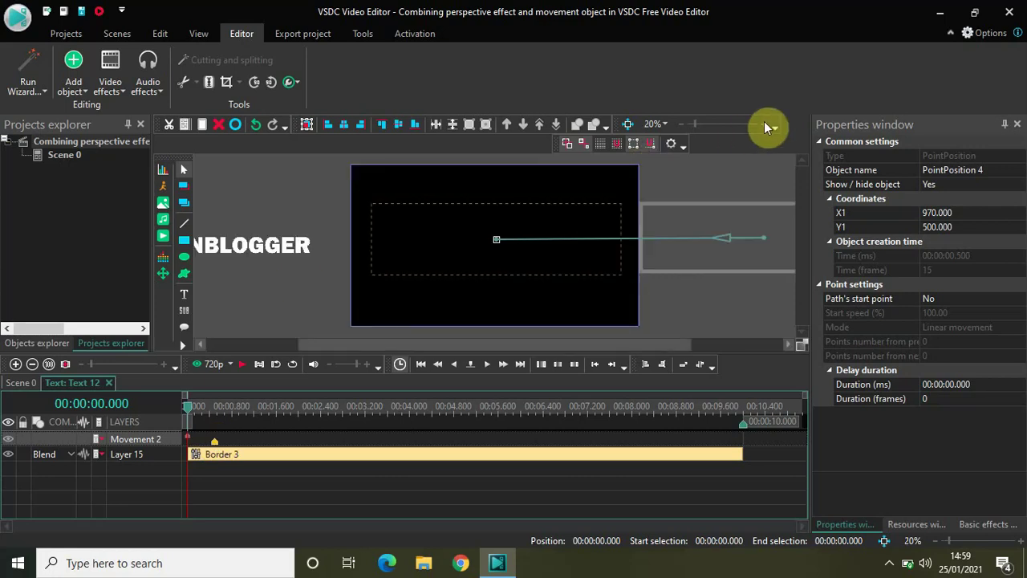
left_click(20, 383)
key("space")
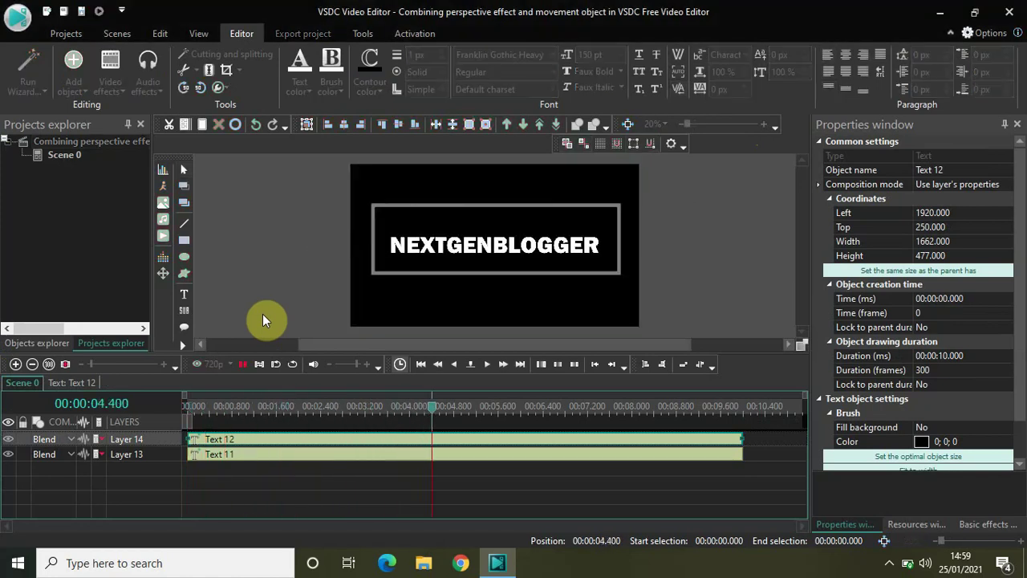
key("space")
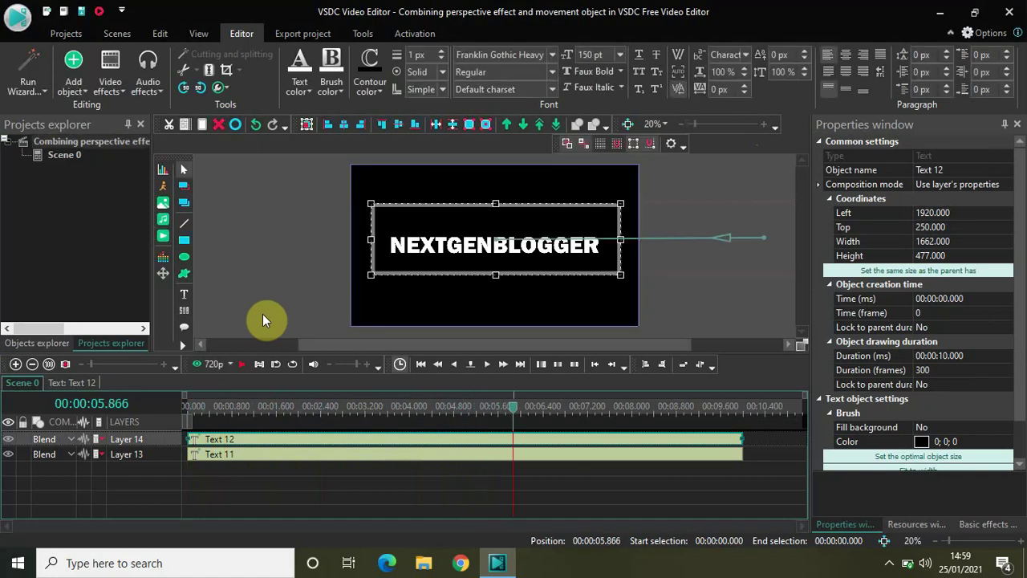
Reopen the bordered text object and delete its movement
double_click(279, 441)
left_click(285, 455)
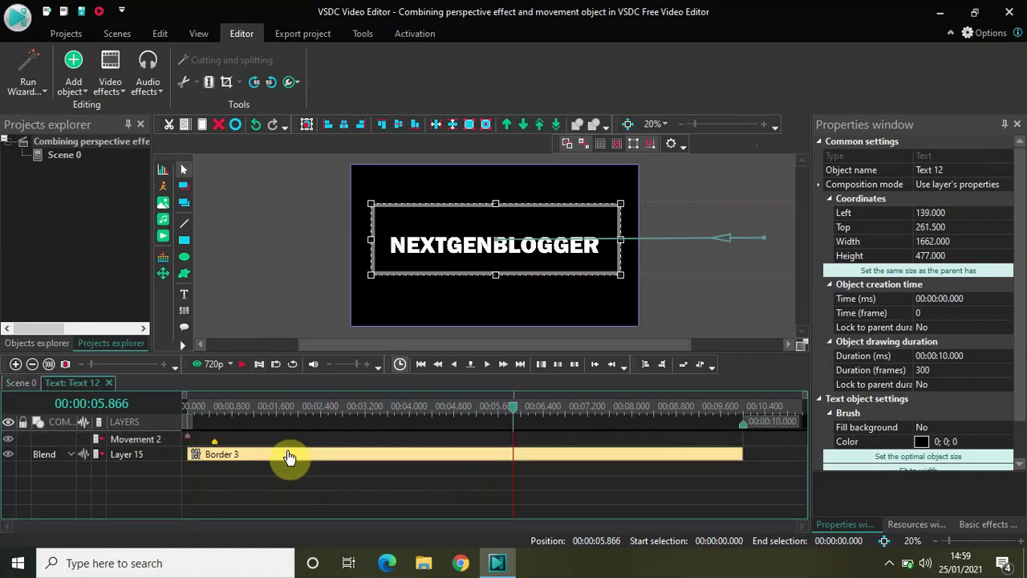
left_click(289, 458)
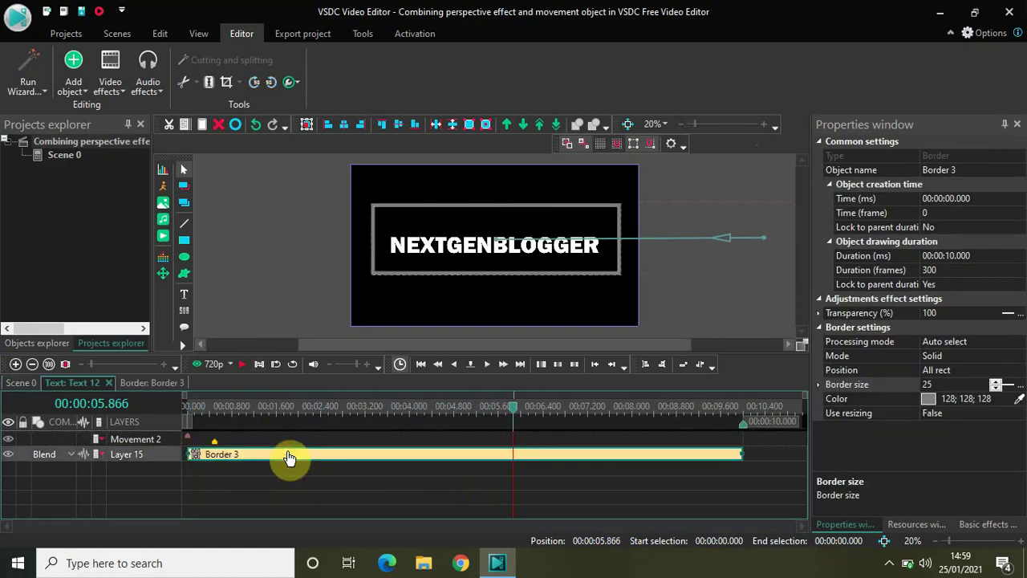
left_click(678, 123)
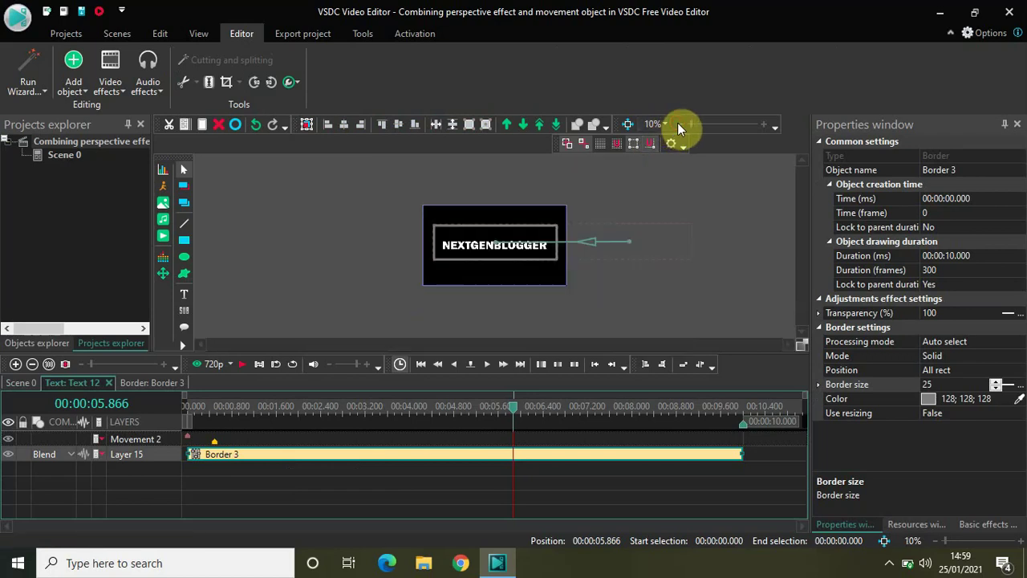
left_click(516, 248)
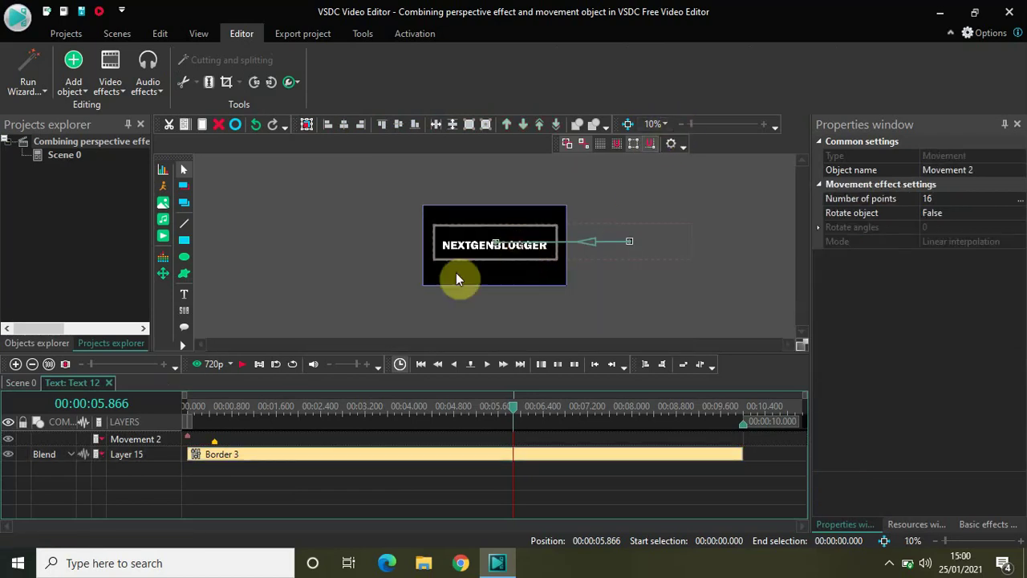
right_click(142, 442)
left_click(212, 135)
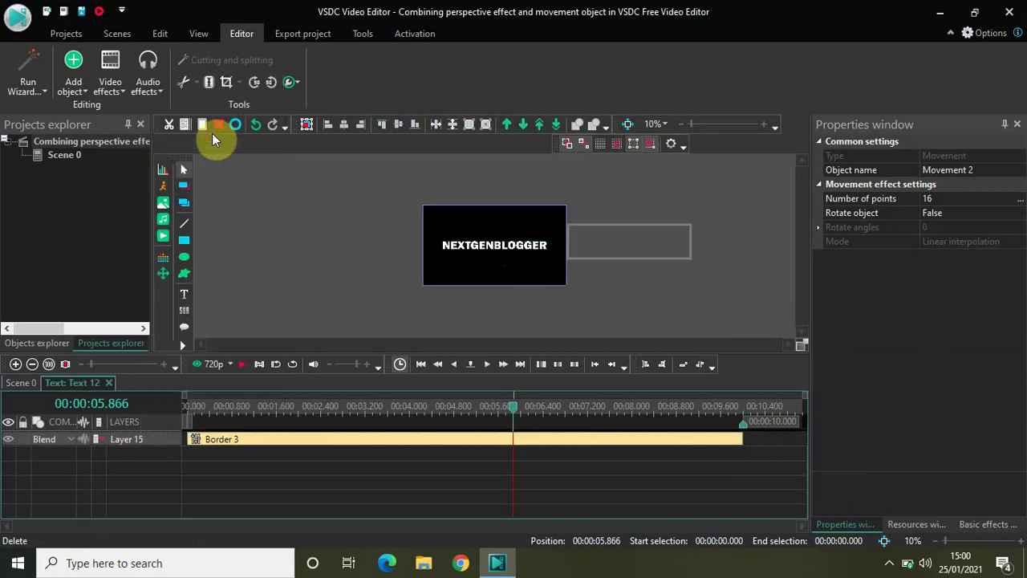
Align the off-frame bordered text object vertically at top 290, keeping left at 1920
left_click(616, 239)
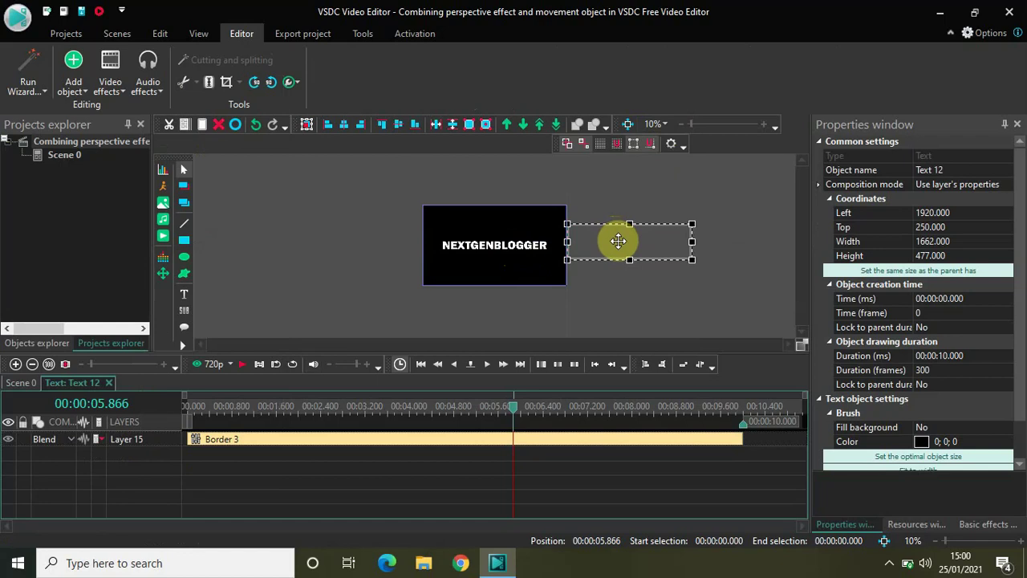
left_click_drag(616, 236, 616, 236)
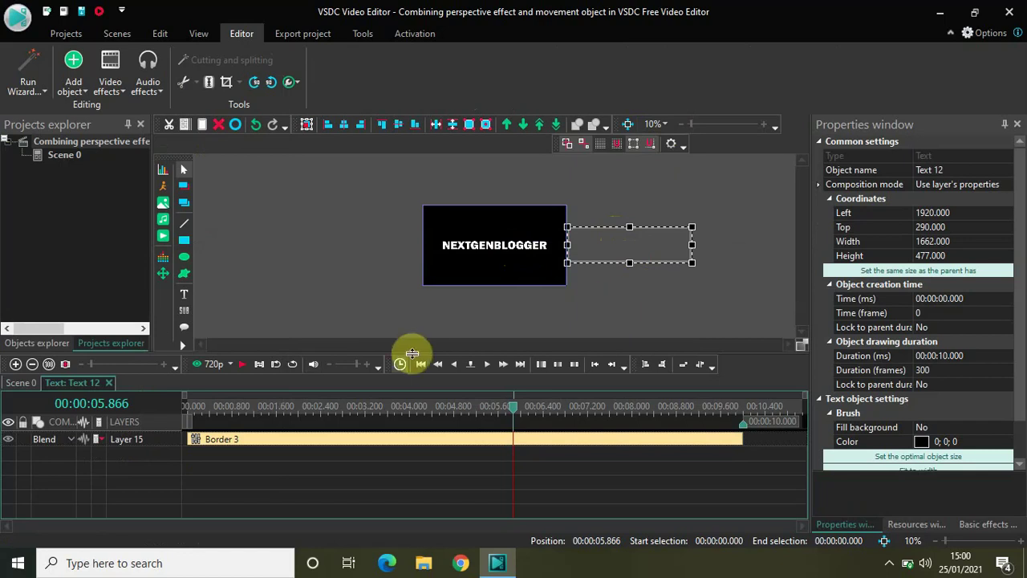
Add a movement to the bordered text object from the timeline start, with its point placed at the object's end
left_click_drag(516, 413, 115, 429)
left_click(73, 85)
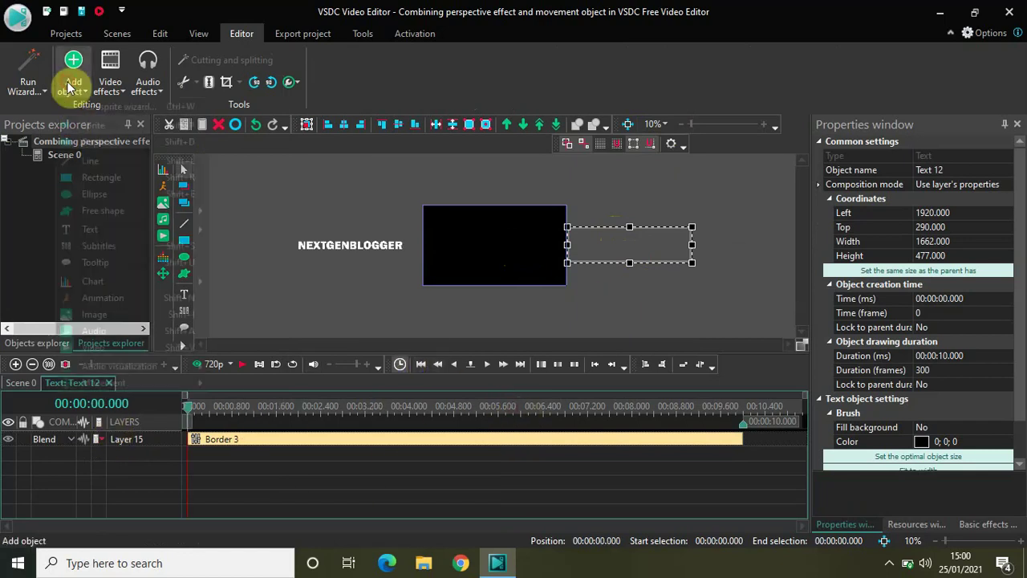
mouse_move(134, 385)
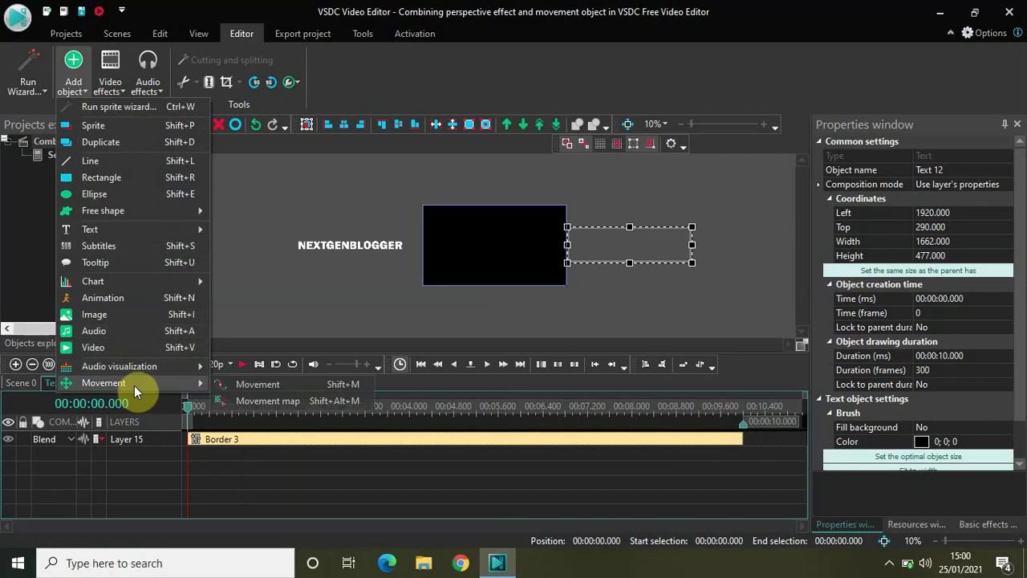
left_click(255, 383)
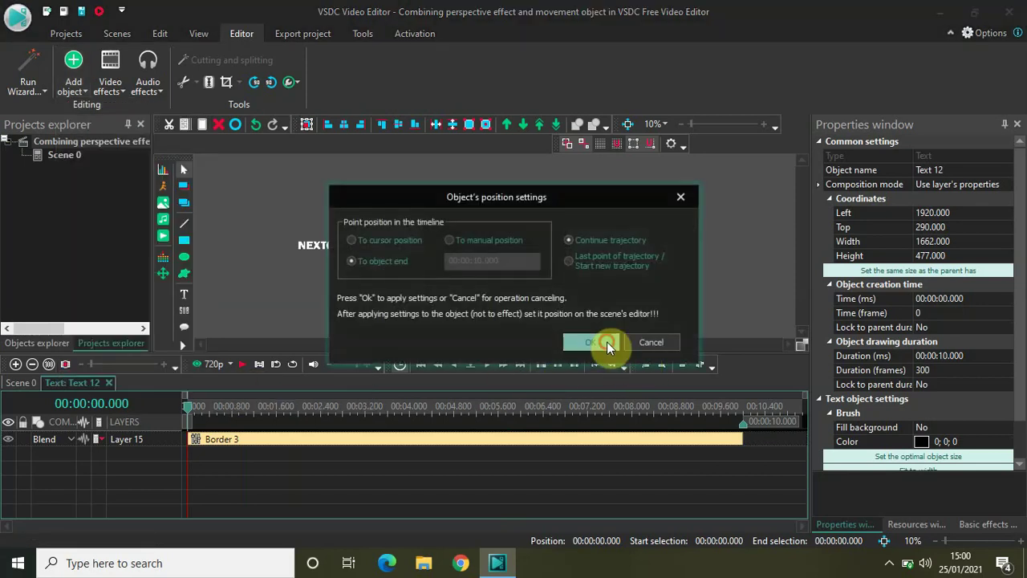
left_click(607, 343)
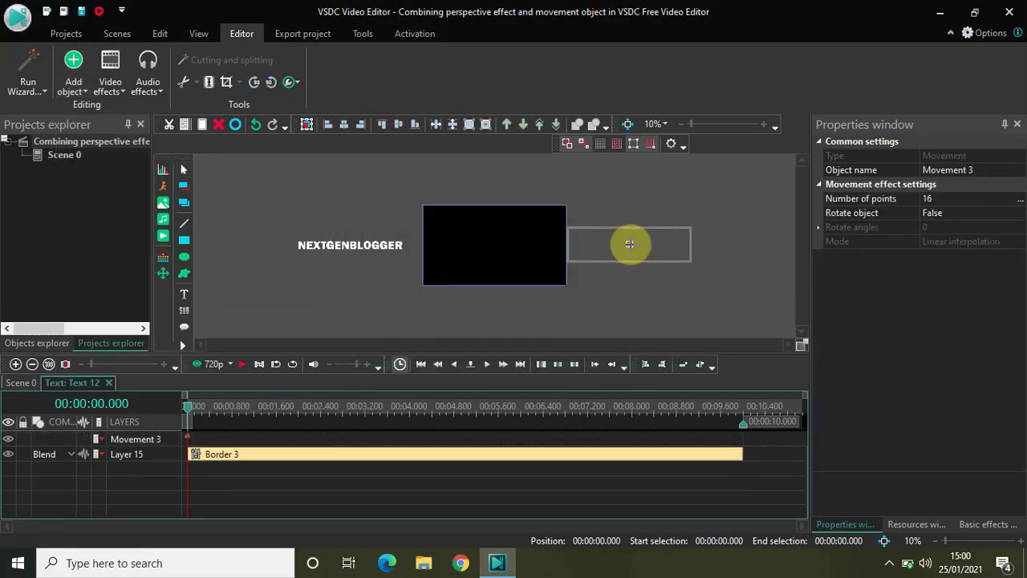
Place the new movement's end point at about X 980 and Y 520, and shift it to 0.5 seconds
left_click(629, 243)
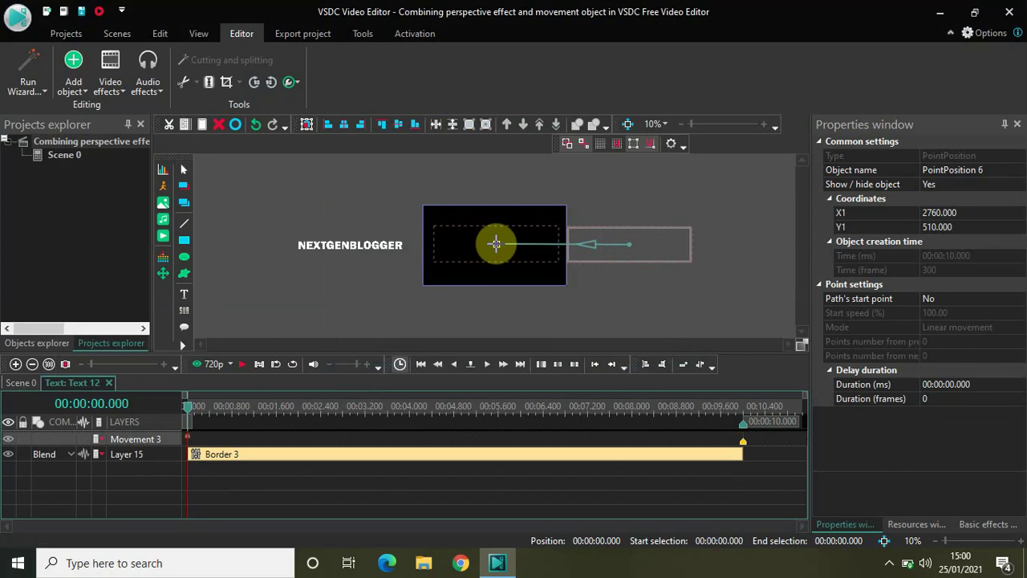
left_click(495, 243)
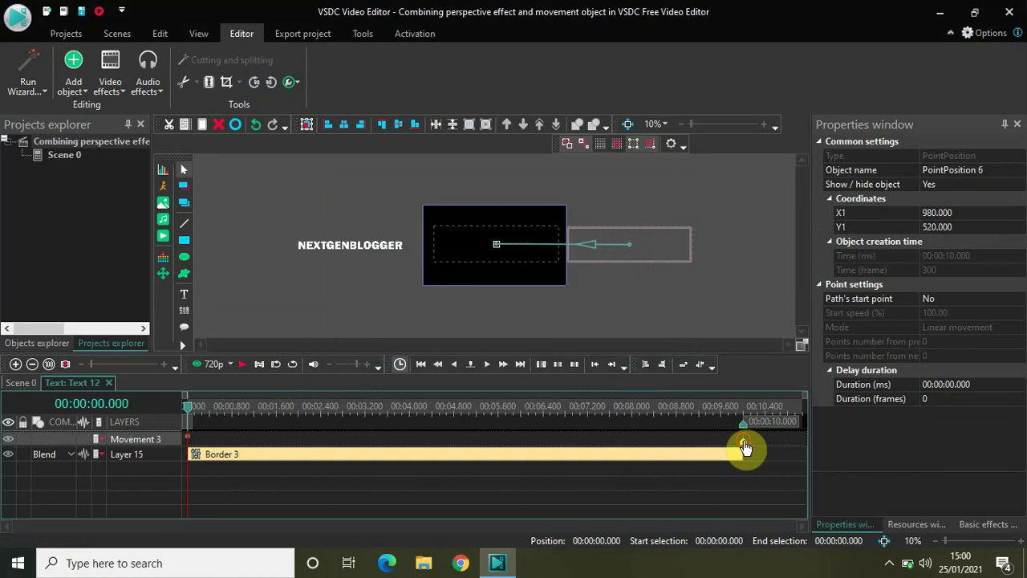
mouse_move(744, 447)
left_mouse_down()
mouse_move(206, 452)
mouse_move(219, 440)
left_mouse_up()
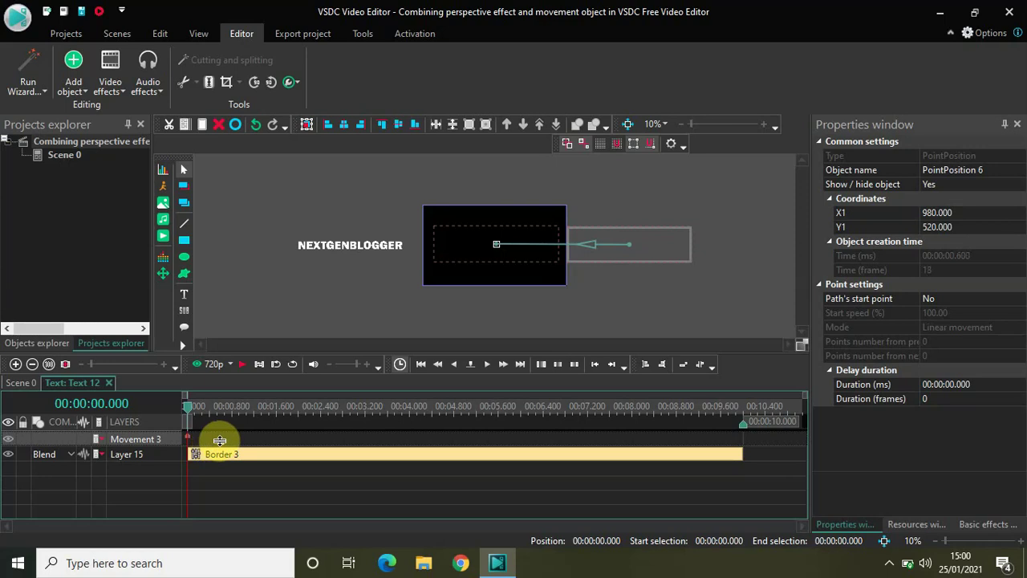
left_click(211, 443)
left_click_drag(212, 446, 217, 446)
Return to Scene 0, play the scene to check the border's alignment around the title, and rewind to the start
left_click(36, 380)
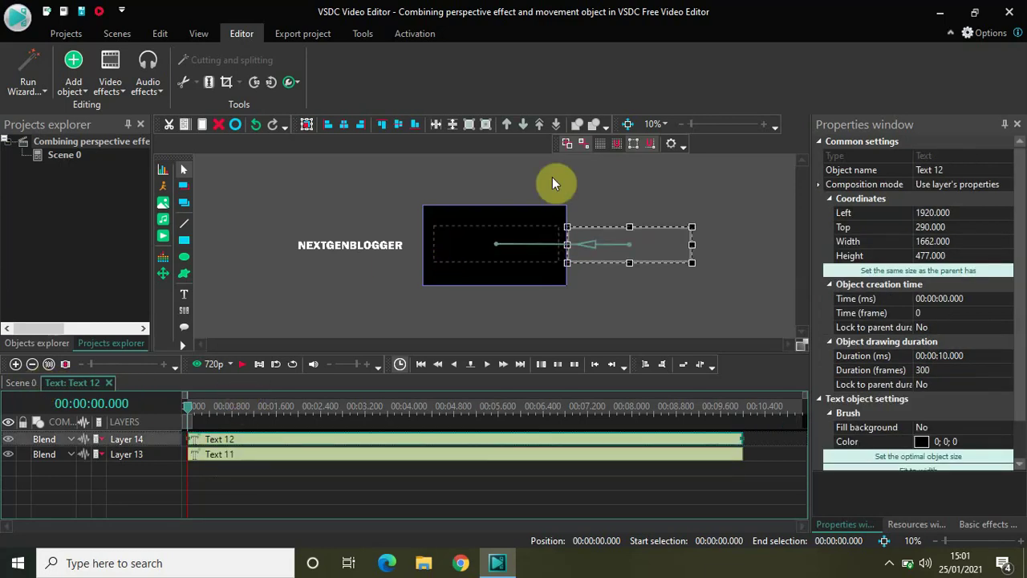
left_click(764, 126)
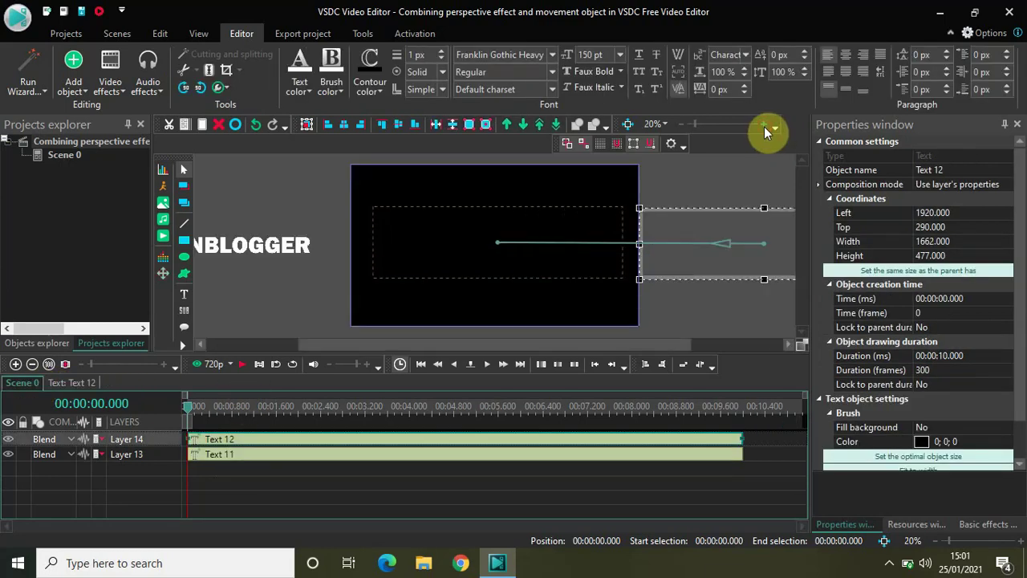
key("space")
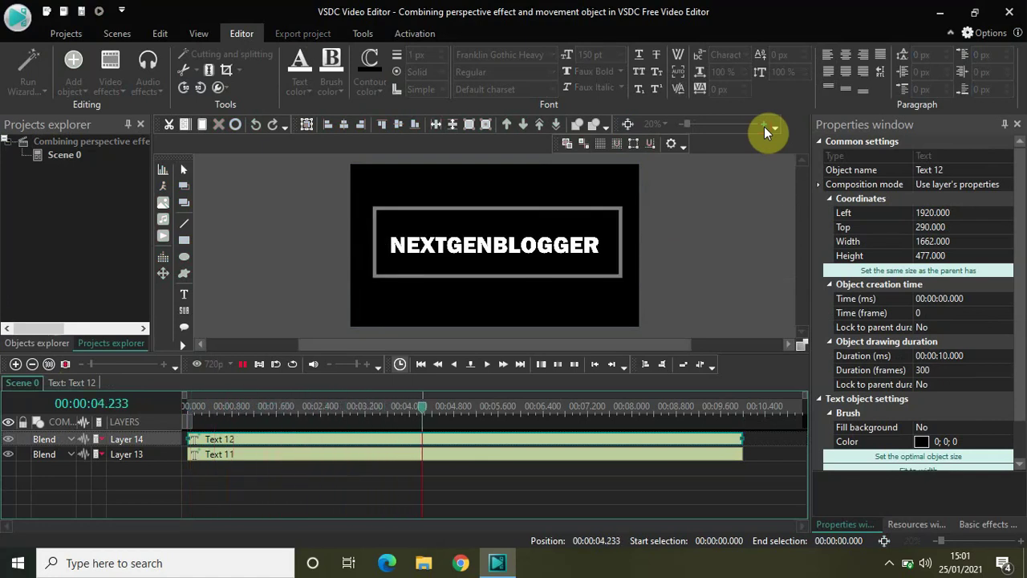
key("space")
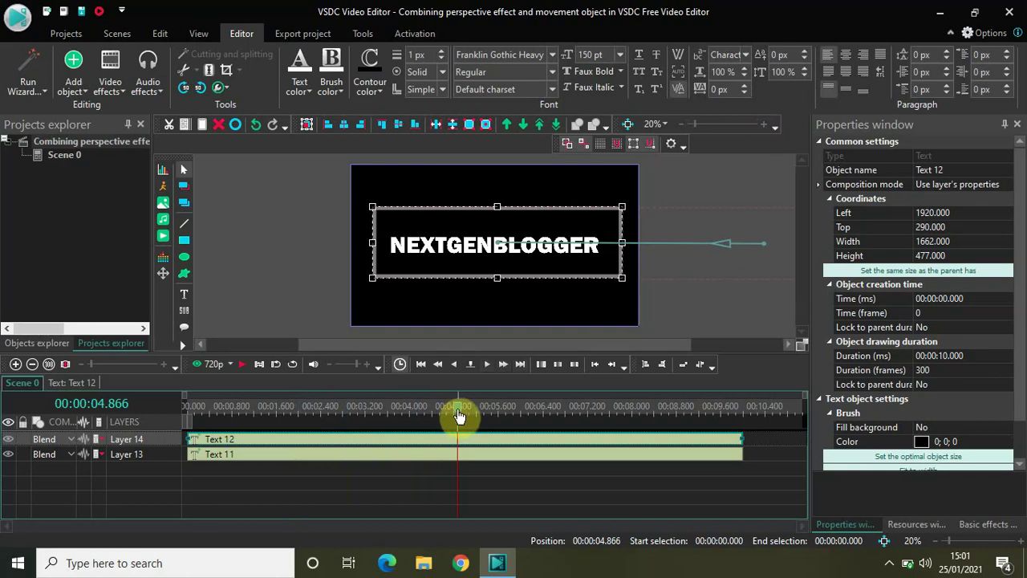
left_click_drag(458, 415, 91, 465)
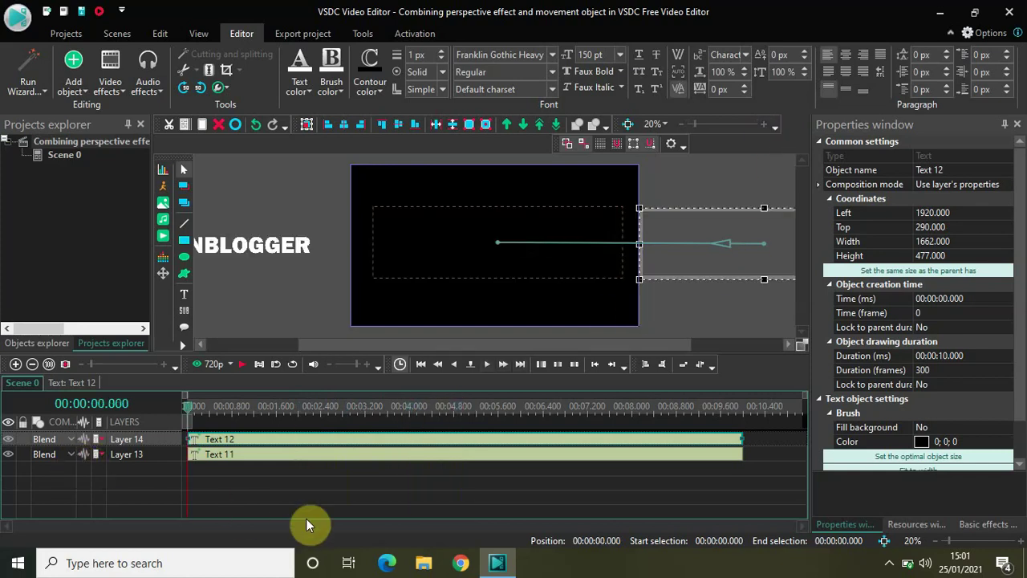
Reopen the bordered text object and apply a Perspective effect on a new layer, starting at 0.5 seconds
double_click(322, 432)
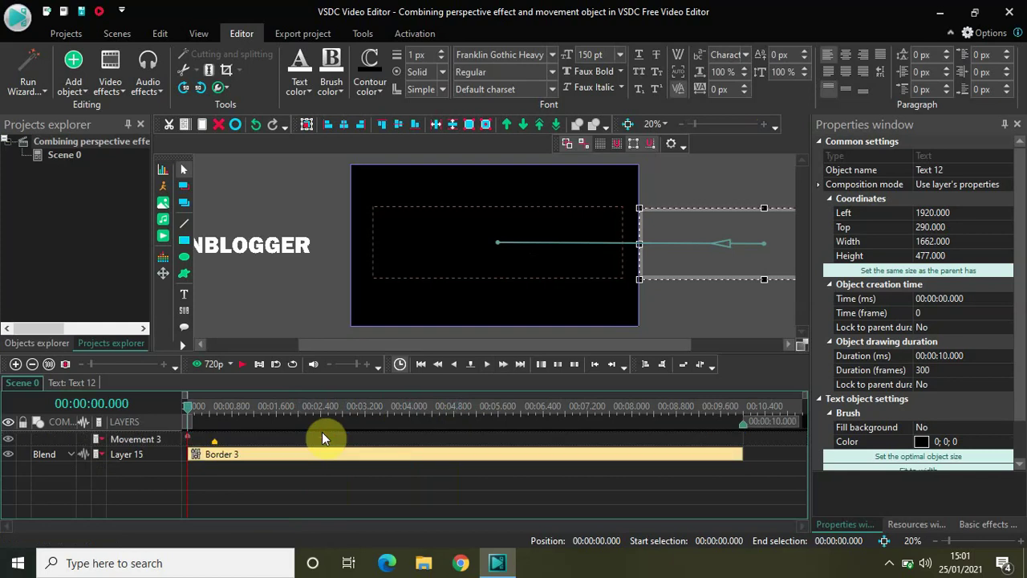
left_click(215, 407)
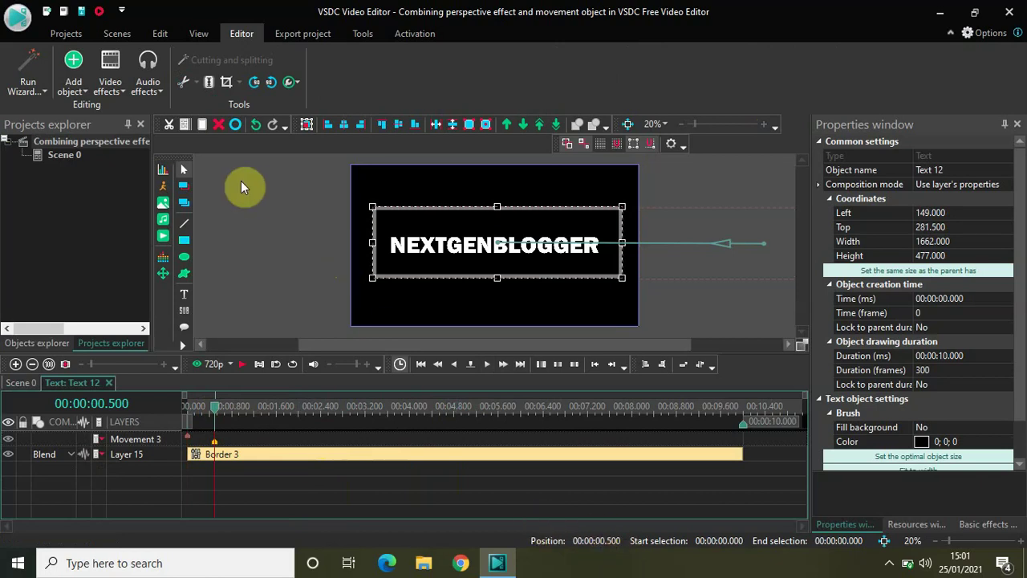
left_click(110, 85)
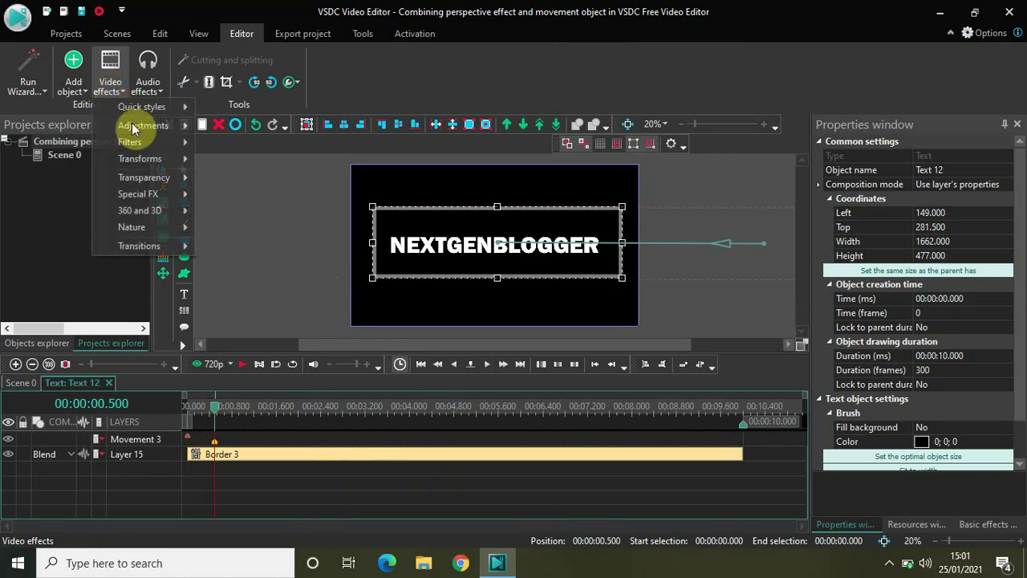
mouse_move(152, 167)
left_click(235, 180)
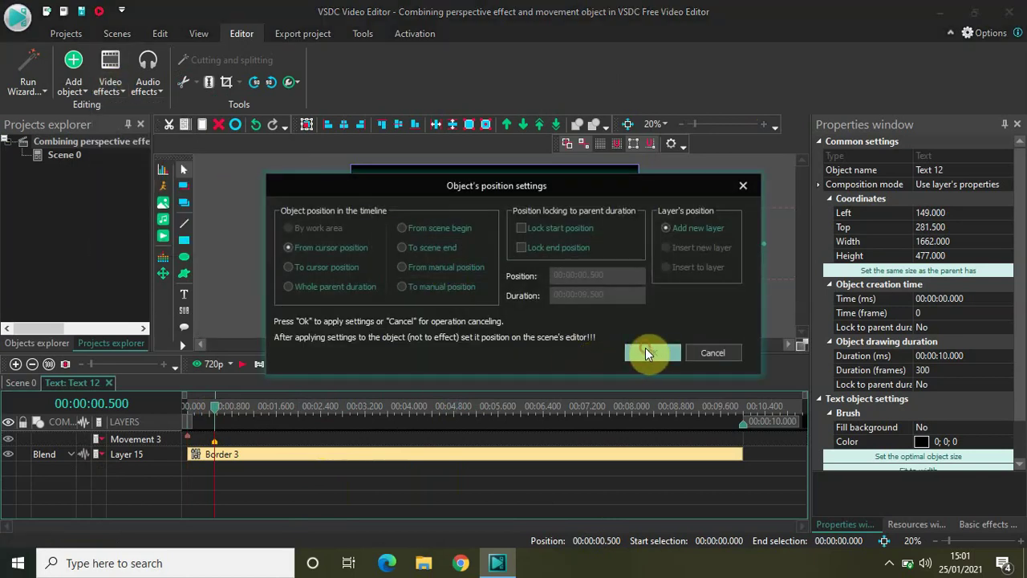
left_click(645, 347)
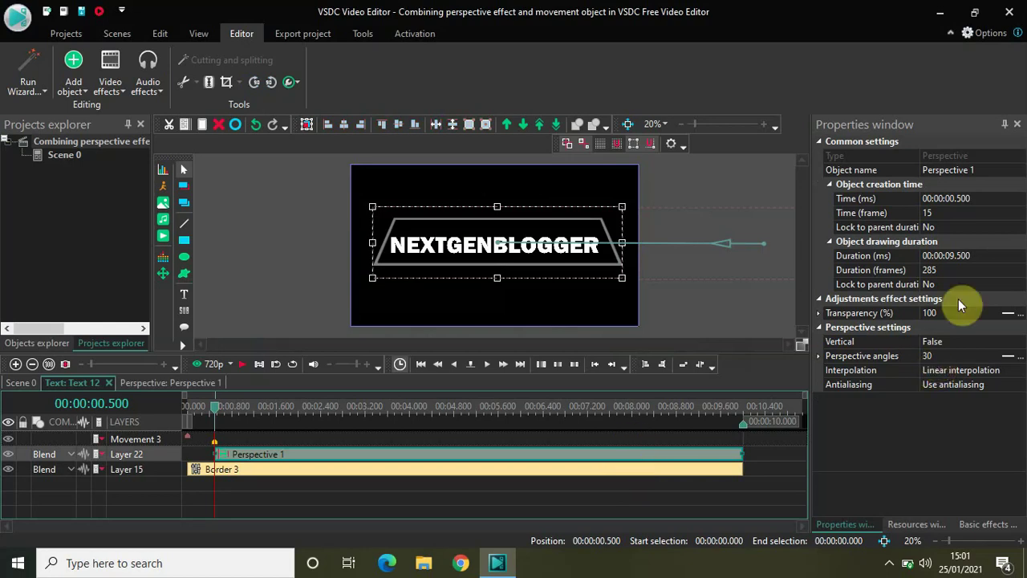
Set the Perspective effect's drawing duration to 0.250 seconds
left_click(987, 257)
key("BackSpace")
key("BackSpace")
key("BackSpace")
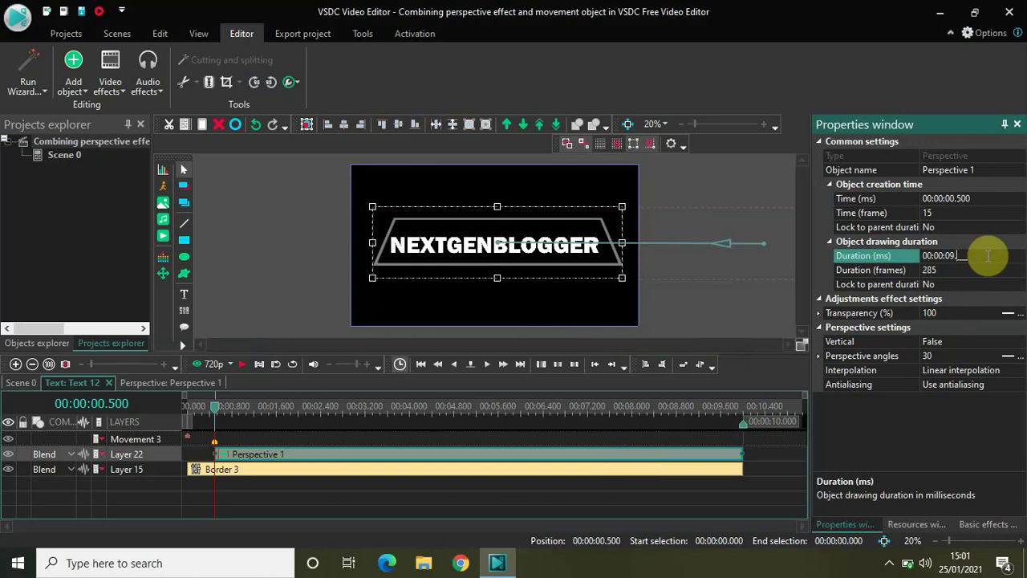
key("BackSpace")
key("BackSpace")
type("0.250")
key("Return")
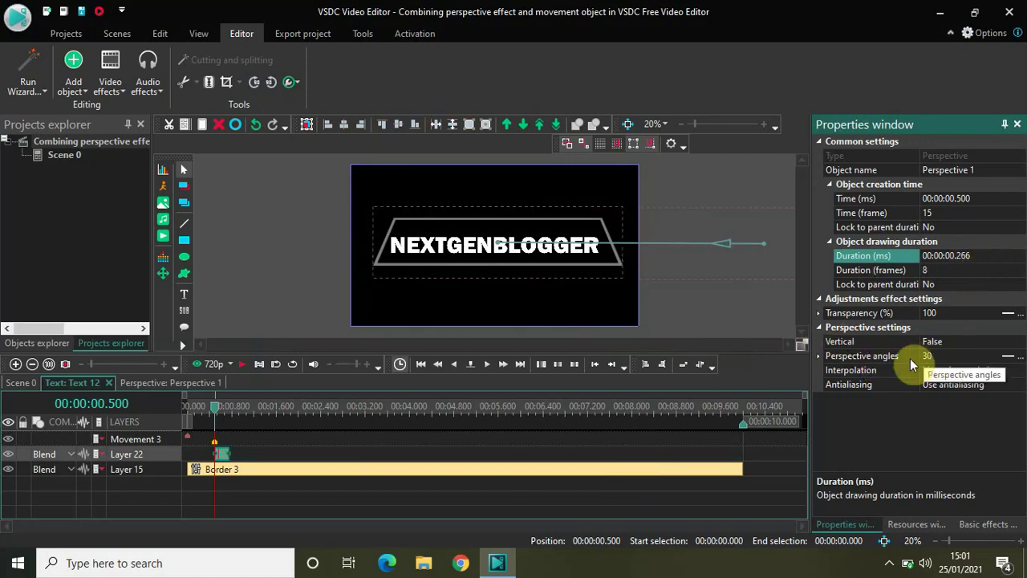
Make the effect's perspective angles change linearly from 0 to 90
left_click(1009, 358)
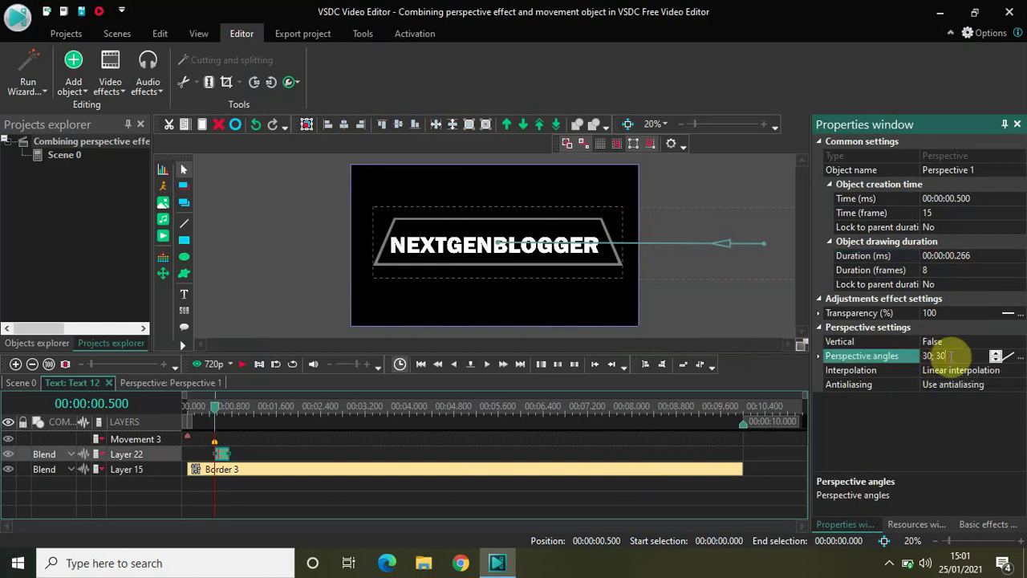
key("ctrl+a")
key("BackSpace")
type("0")
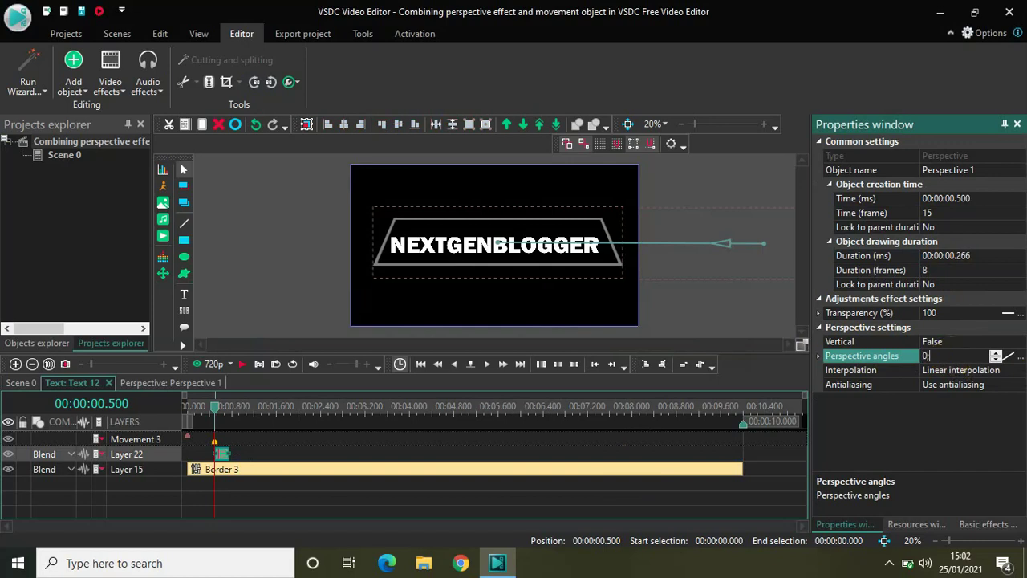
type(";90")
key("Return")
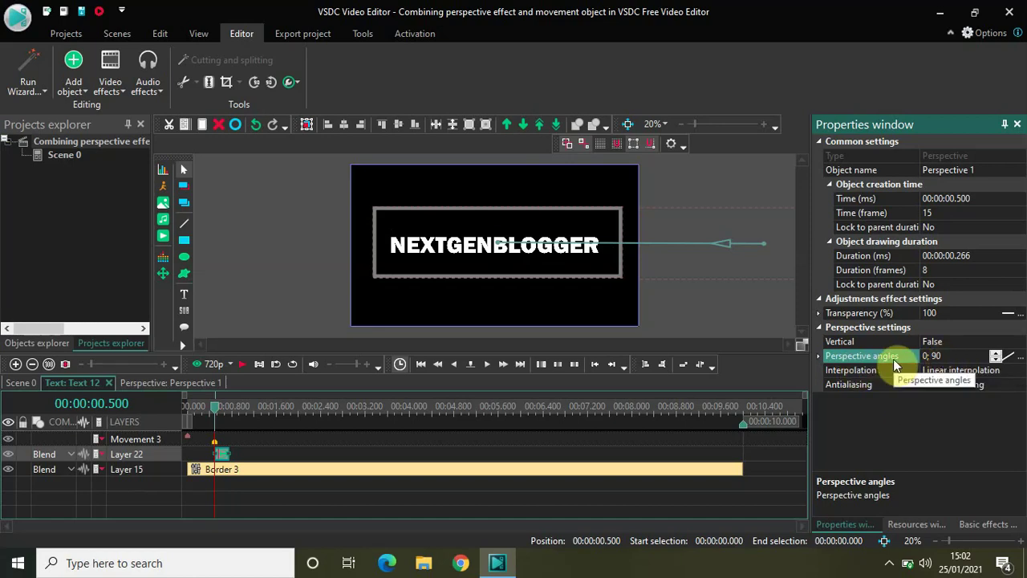
Insert a second Perspective effect on a new layer, starting at 0.766 seconds where the first one ends
left_click(231, 409)
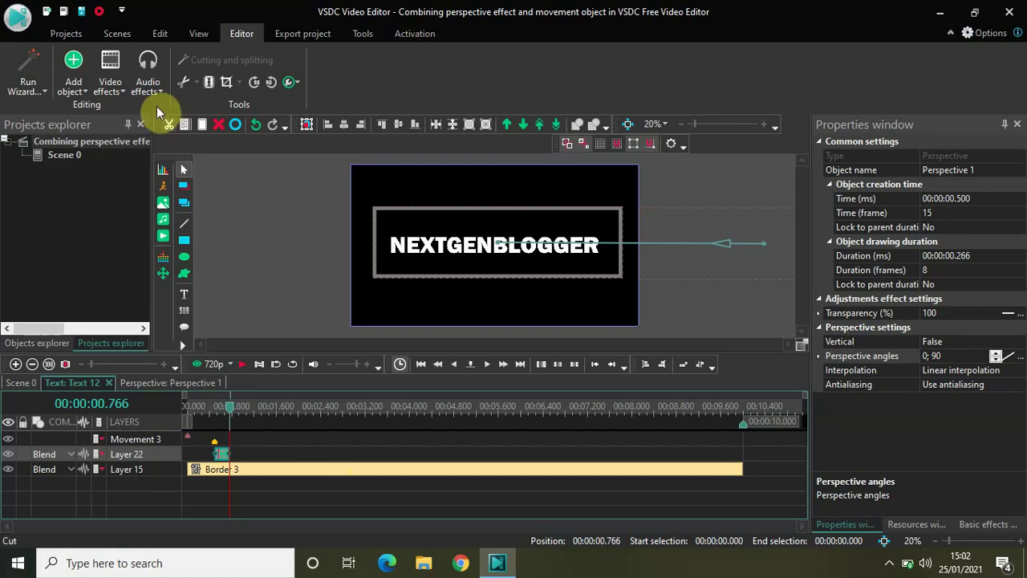
left_click(110, 84)
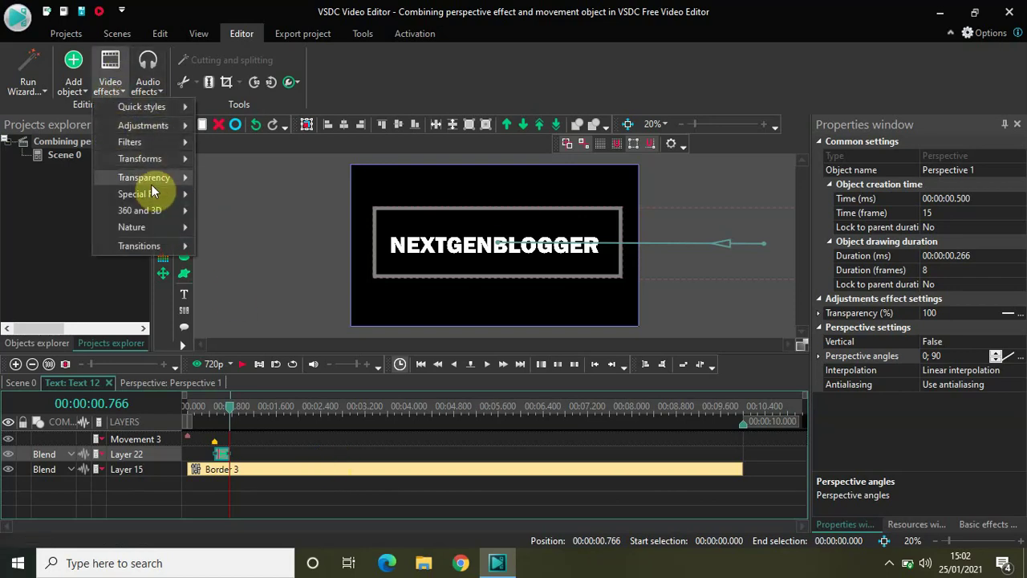
mouse_move(153, 164)
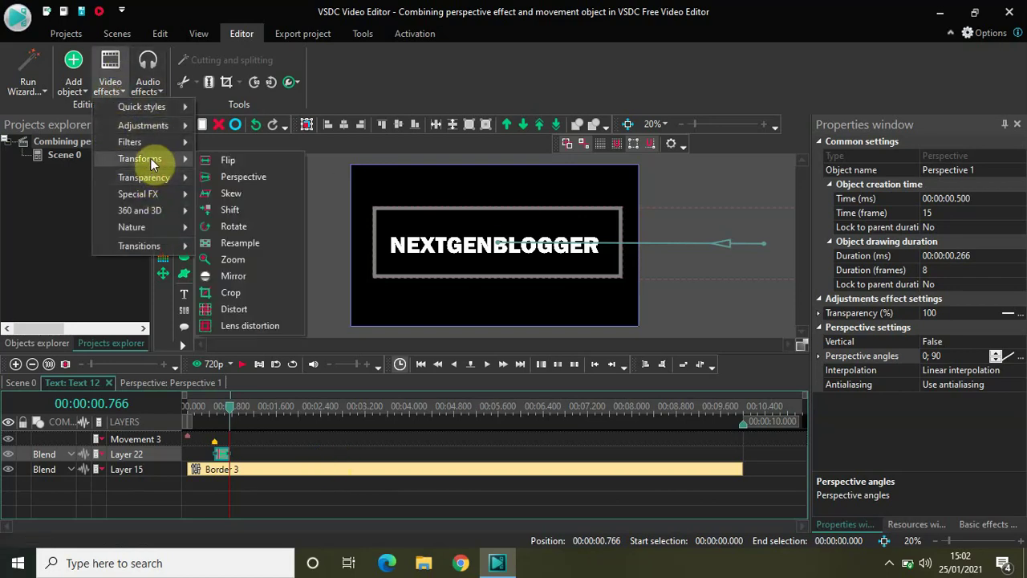
left_click(243, 170)
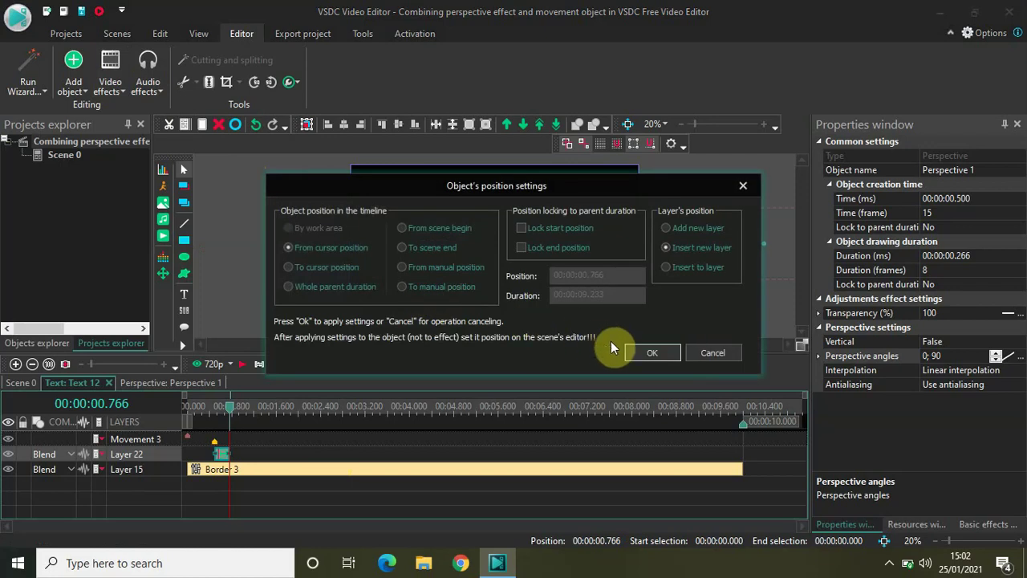
left_click(651, 353)
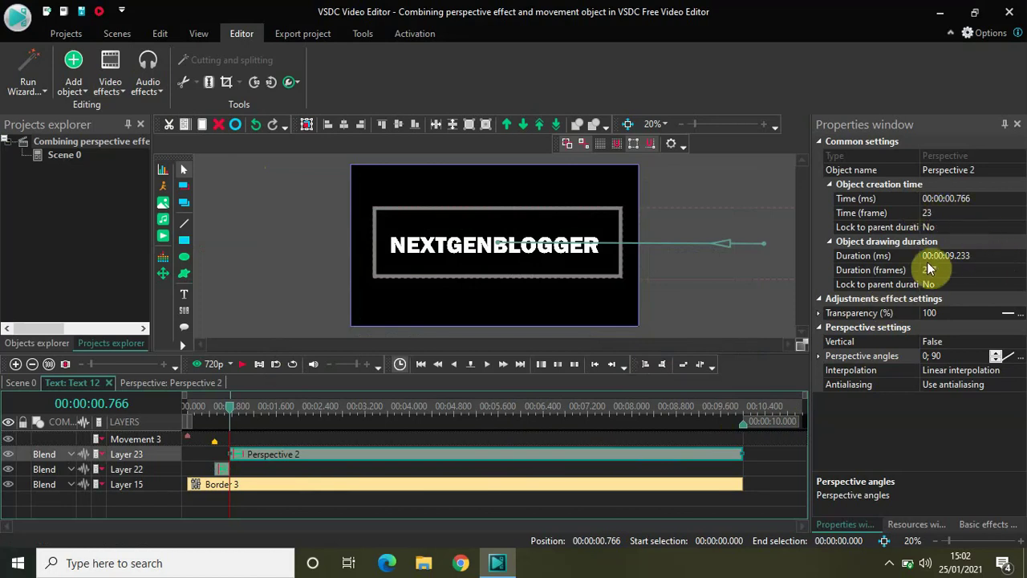
Set the second Perspective effect's duration to 0.266 seconds and move it onto the first effect's layer
left_click(989, 256)
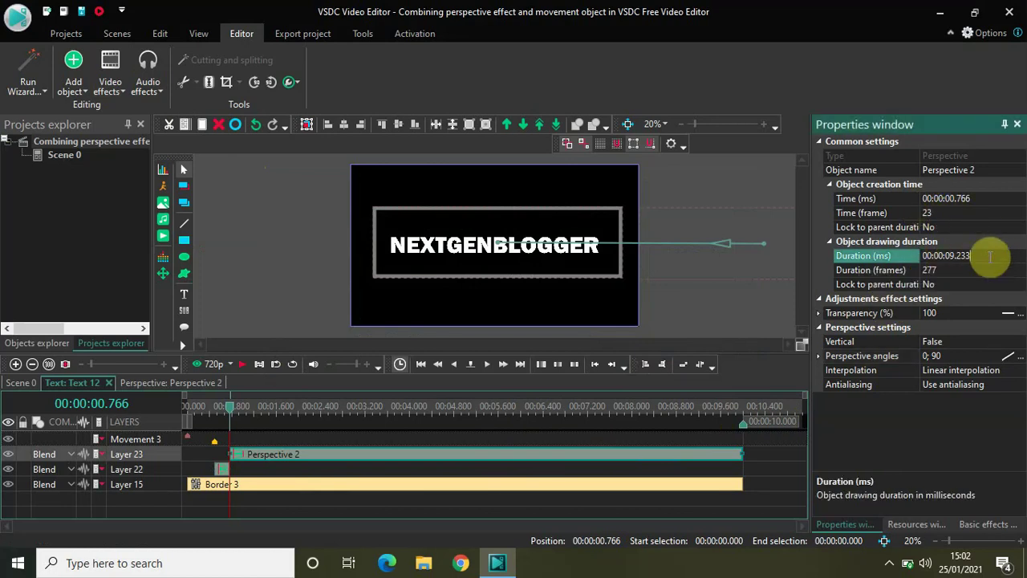
key("BackSpace")
key("BackSpace")
key("BackSpace")
type("0.266")
key("Return")
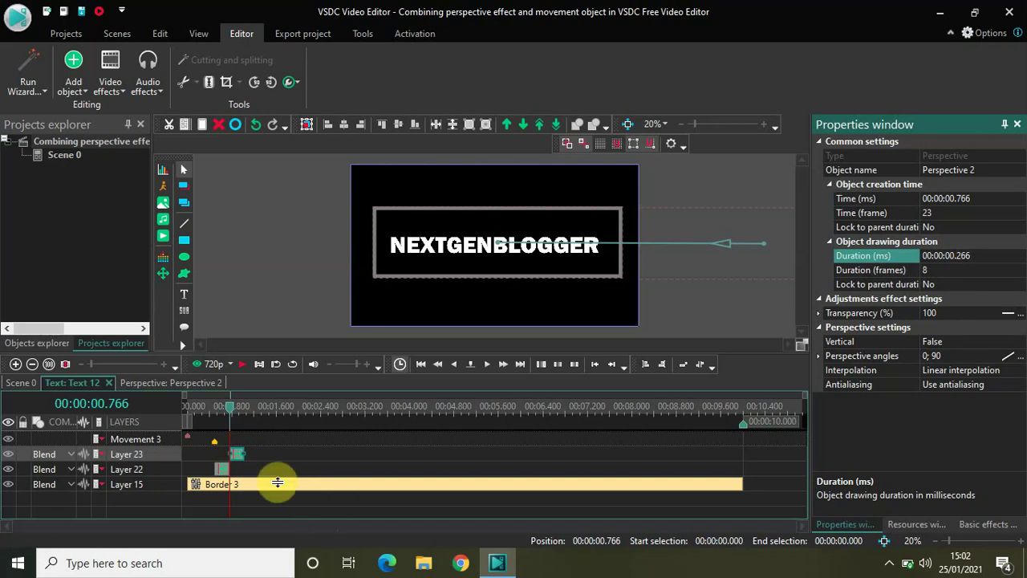
left_click_drag(238, 462, 225, 478)
left_click(222, 460)
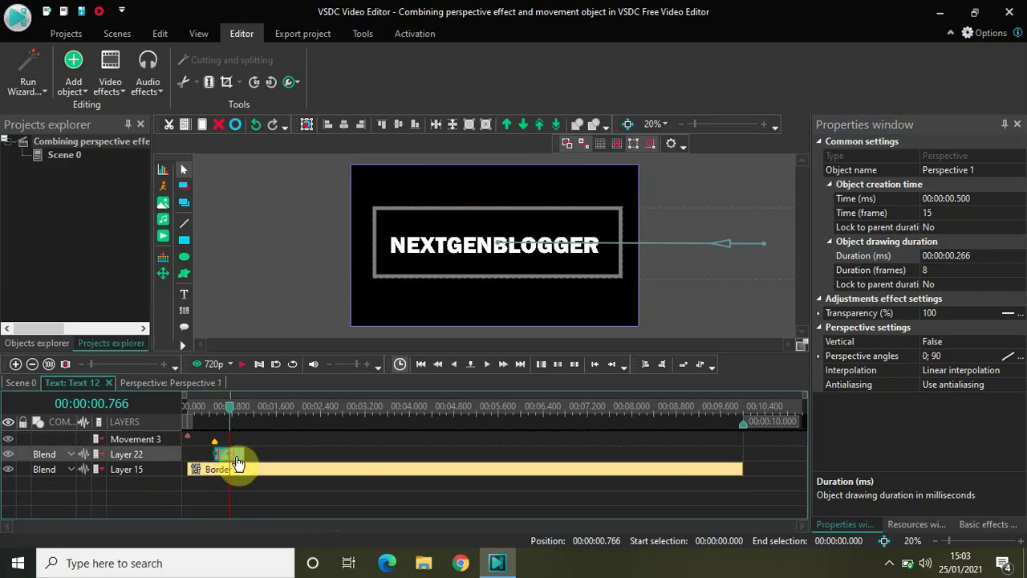
Make the second Perspective effect's angles change from -90 to 0
left_click(237, 462)
left_click(960, 355)
double_click(960, 354)
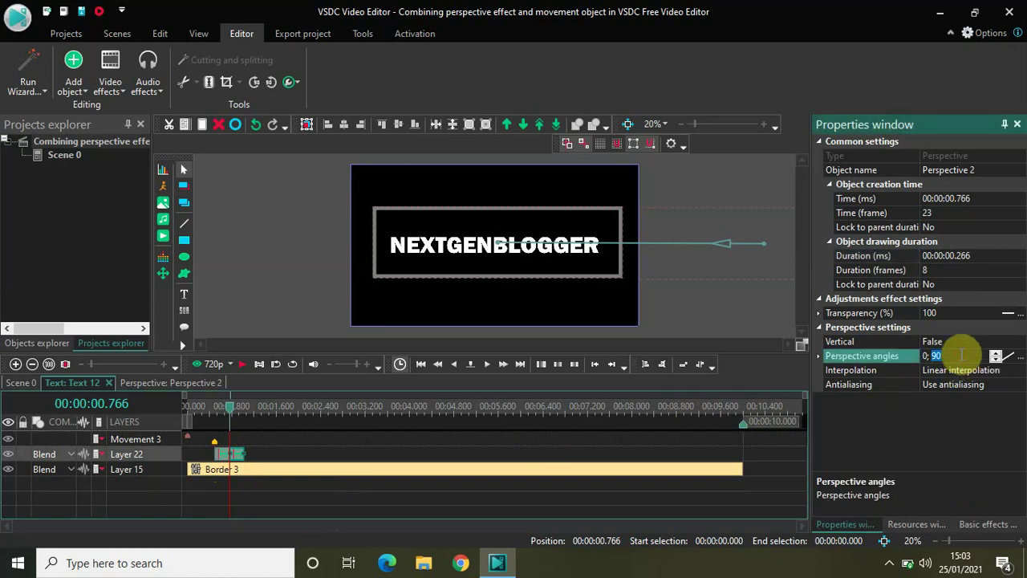
key("Home")
key("Delete")
key("Delete")
key("Delete")
type("-")
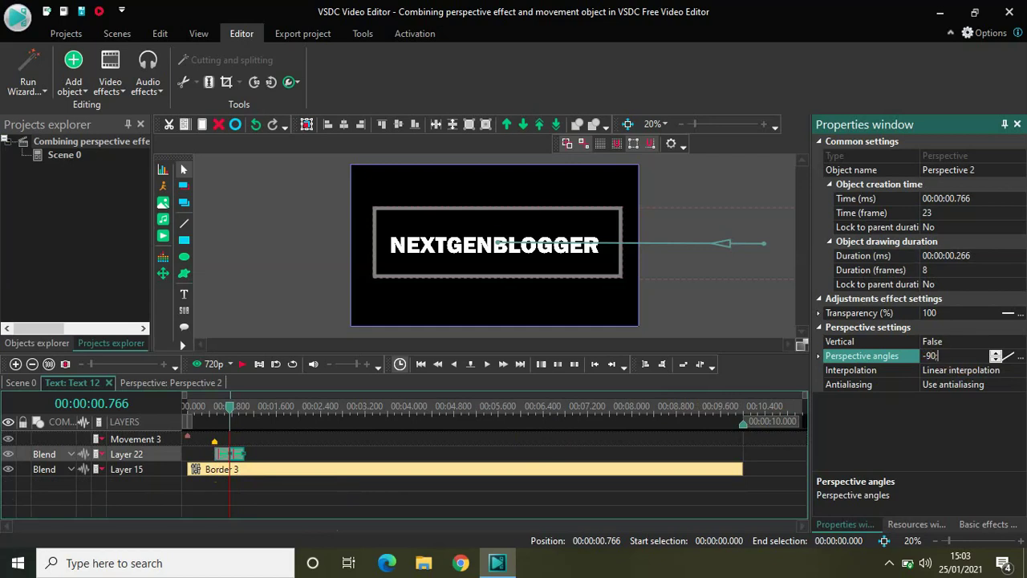
key("Return")
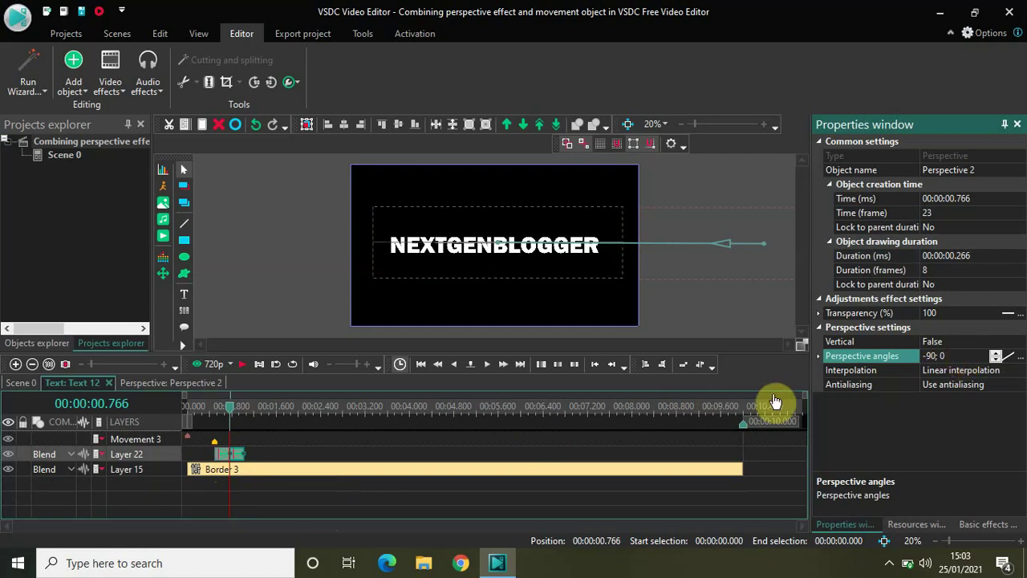
Rewind to the start, return to Scene 0 and play the scene to preview the border's perspective flip
left_click_drag(230, 411, 153, 424)
left_click(19, 382)
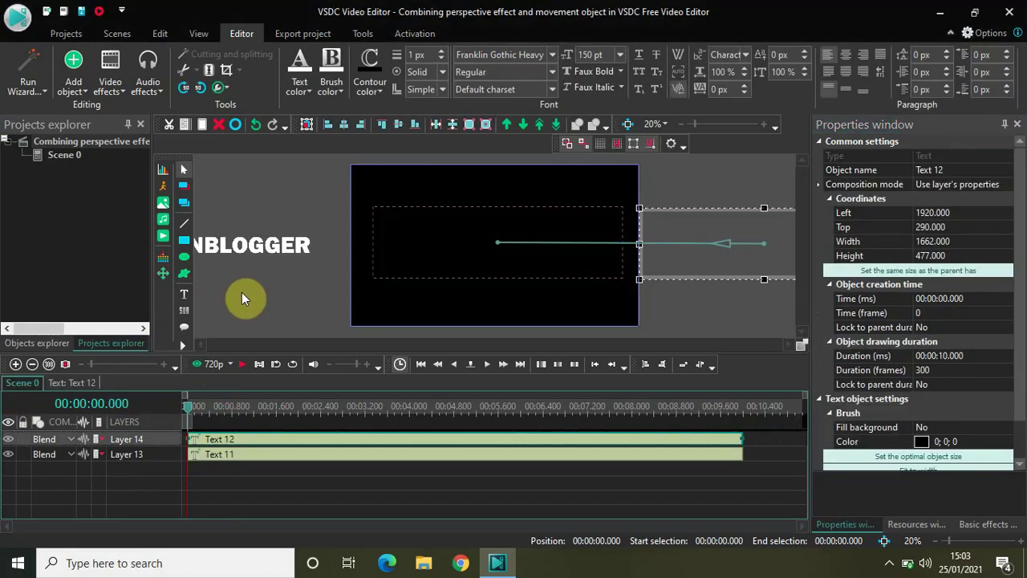
key("space")
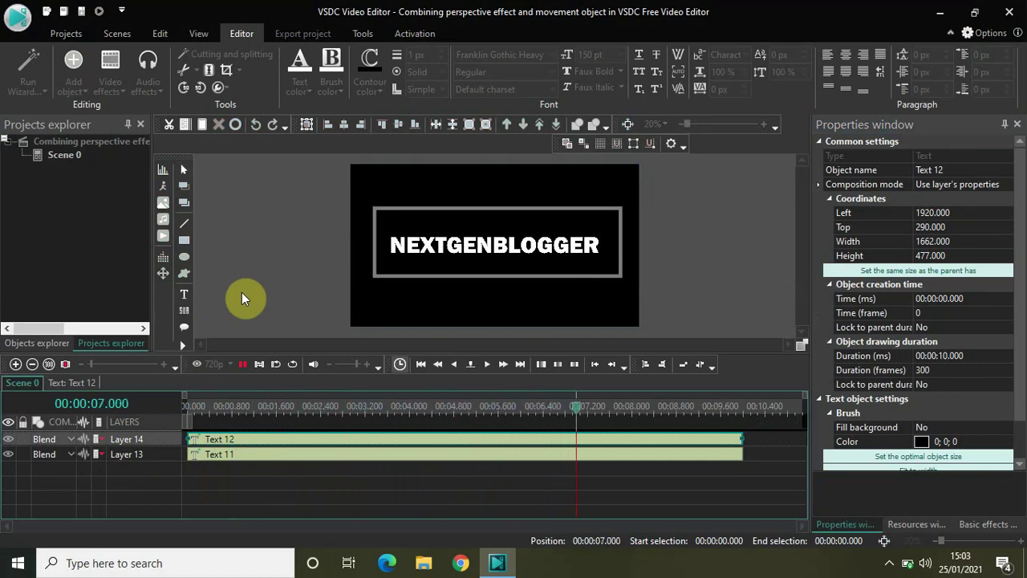
Stop the preview, rewind to the start and insert the Asteroids - 9135 video from the Downloads folder into the scene
key("space")
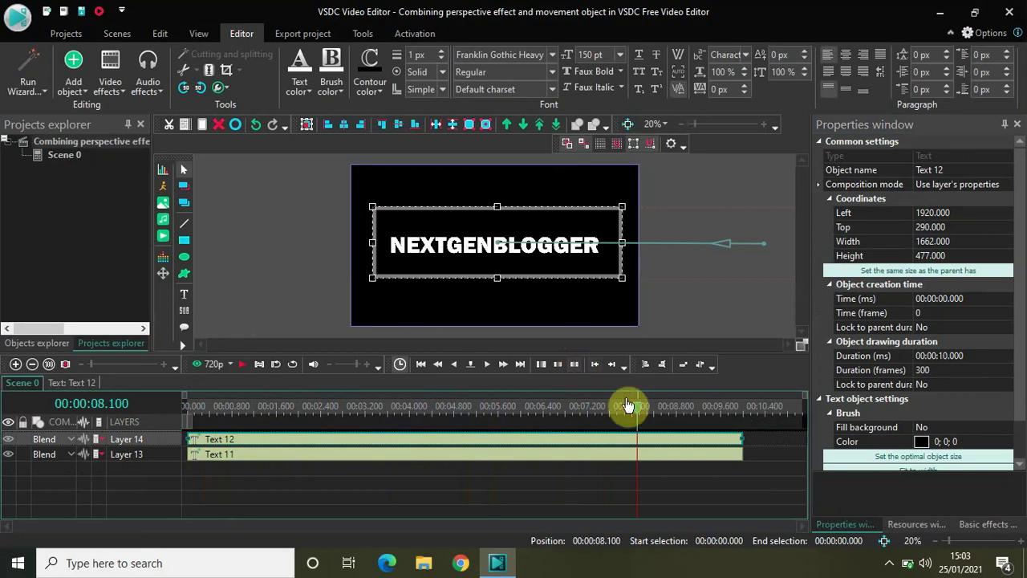
left_click_drag(640, 411, 94, 441)
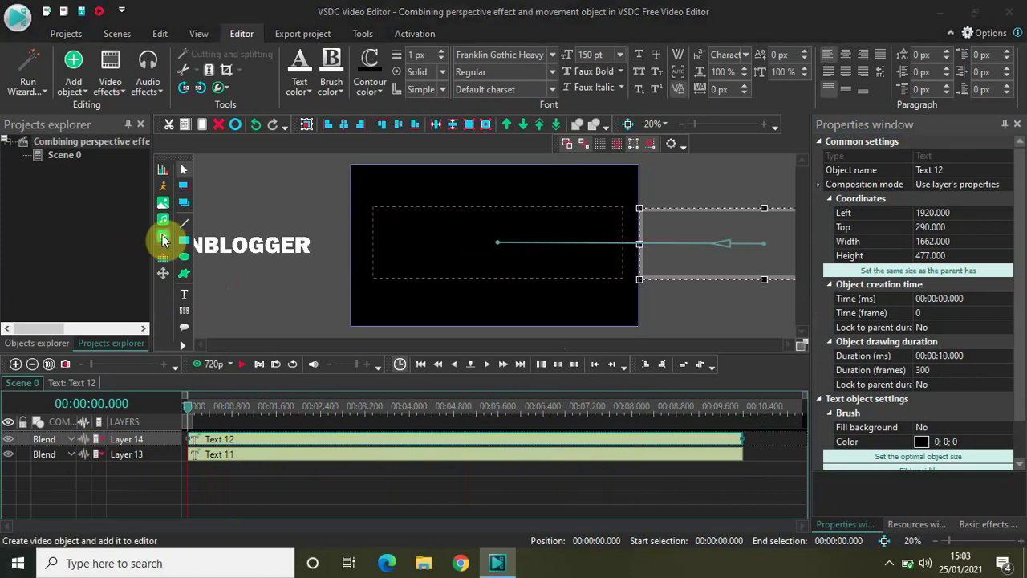
left_click(163, 239)
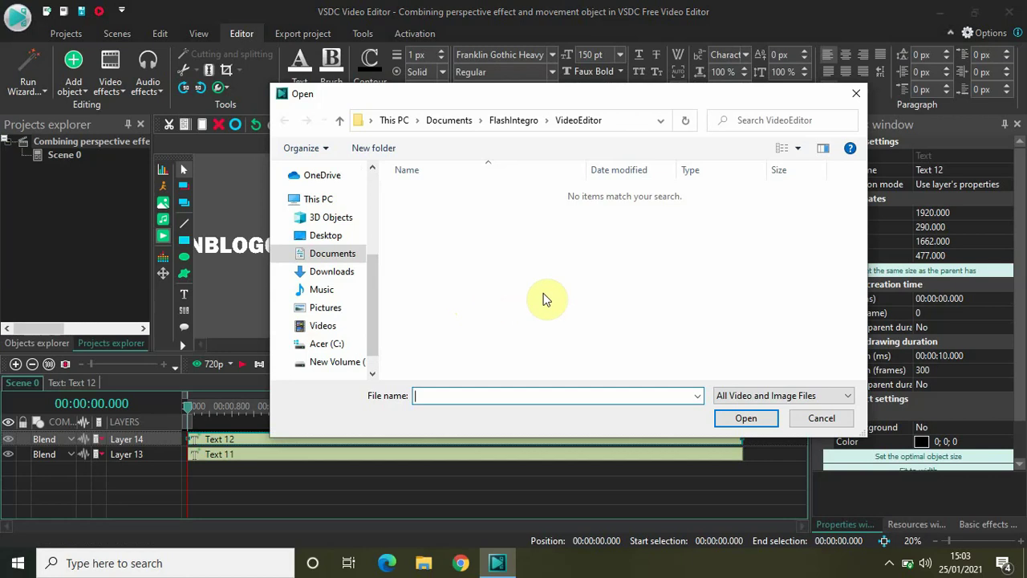
left_click(334, 271)
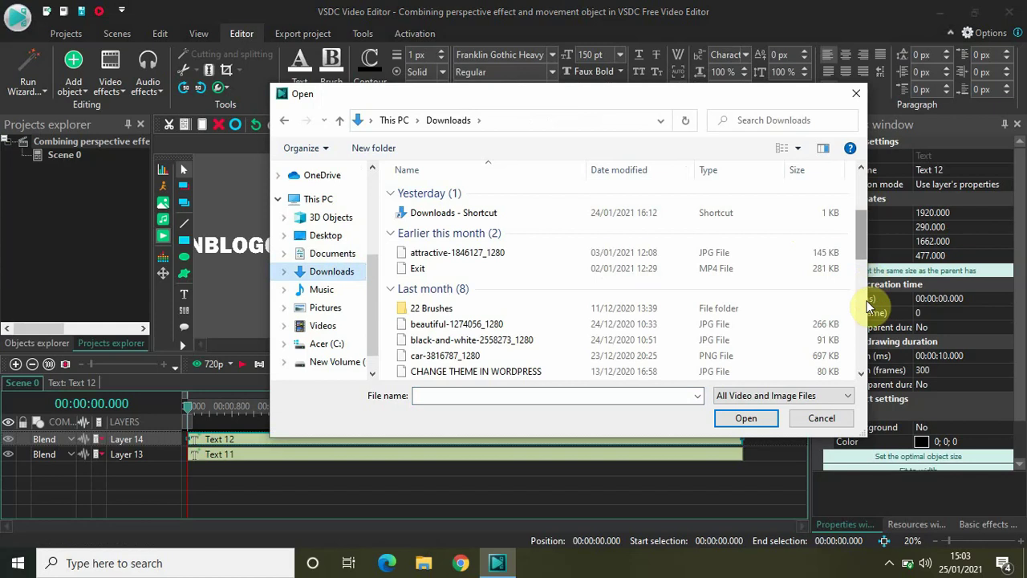
scroll(865, 328, "down", 10)
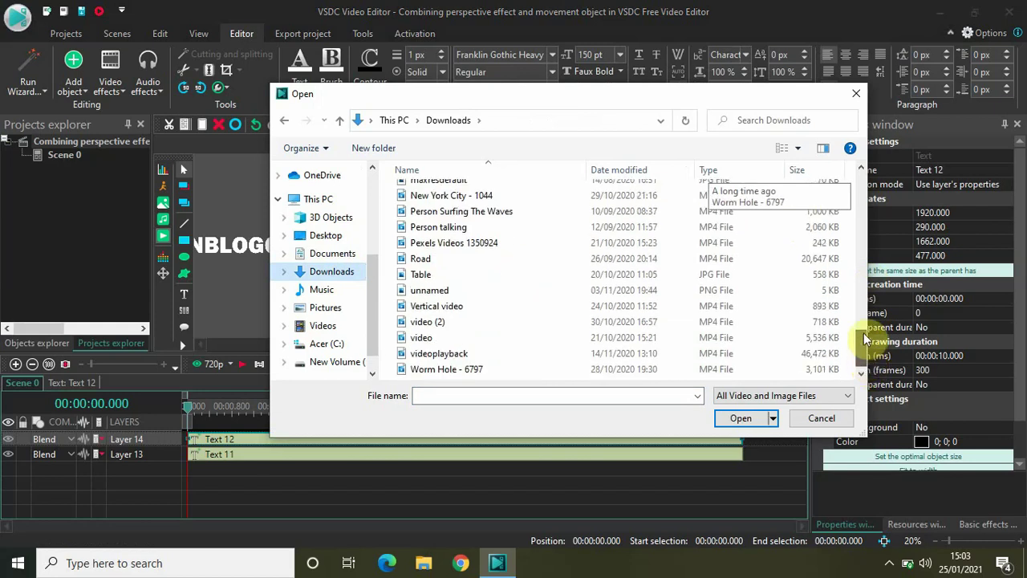
scroll(862, 302, "up", 5)
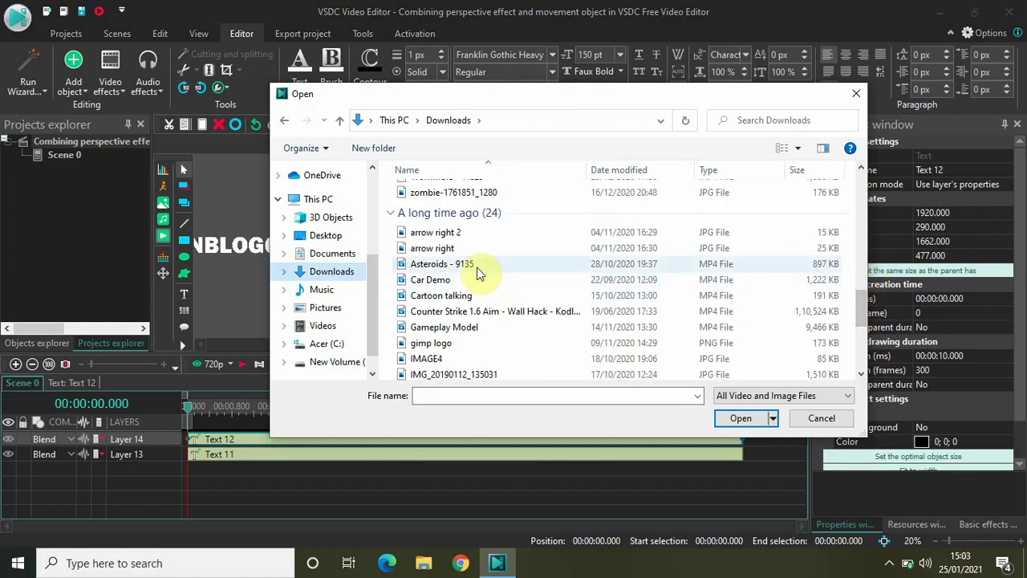
left_click(477, 267)
left_click(743, 419)
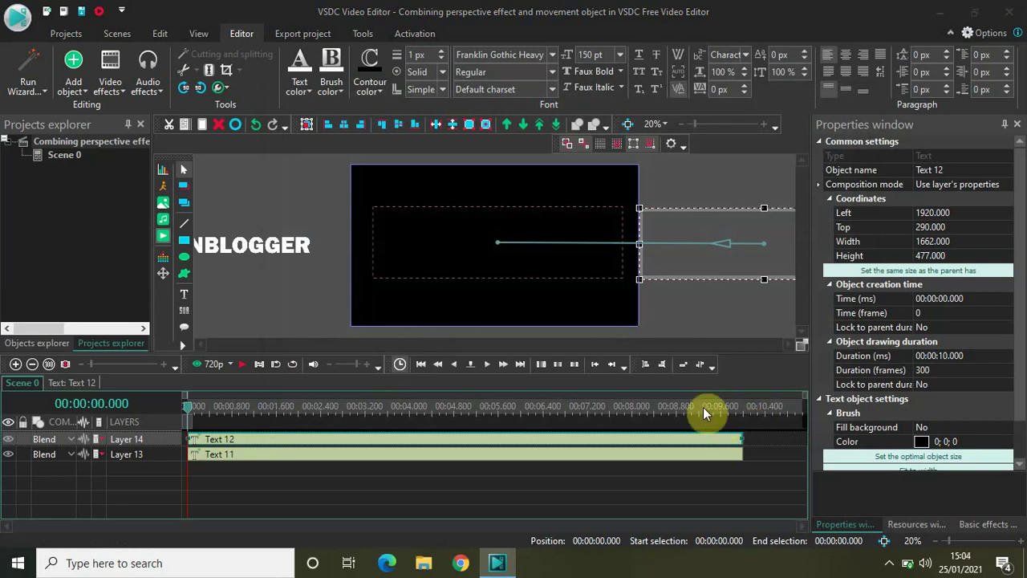
left_click(644, 353)
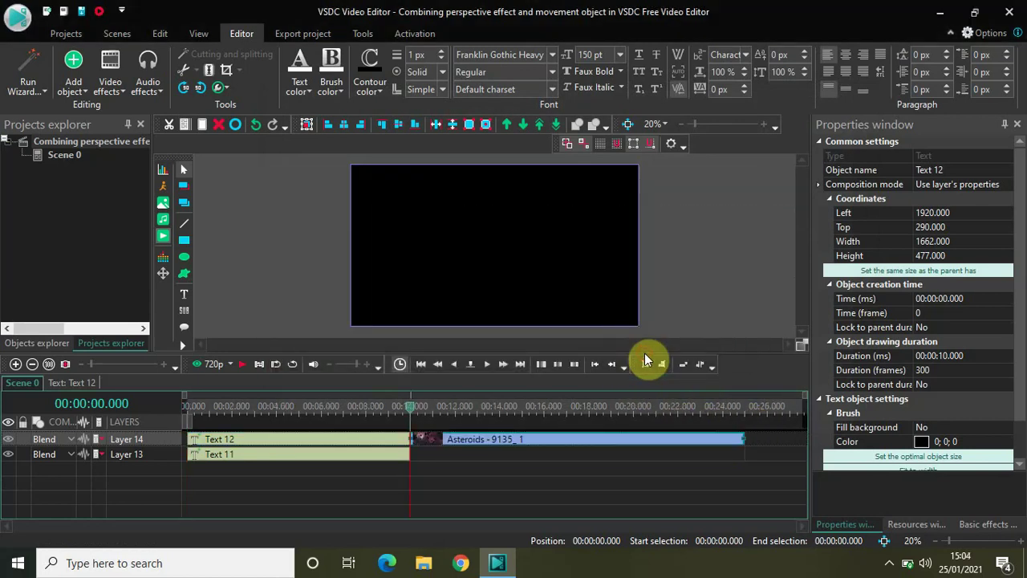
Move the asteroids video to the lowest layer, below both text objects, so it starts at 0 seconds
left_click(604, 440)
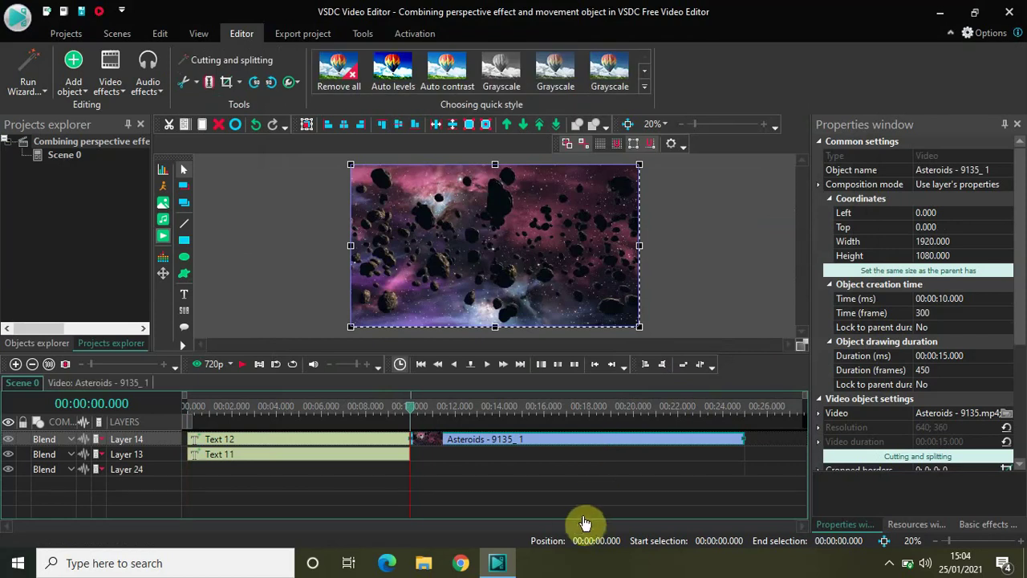
left_click(568, 495)
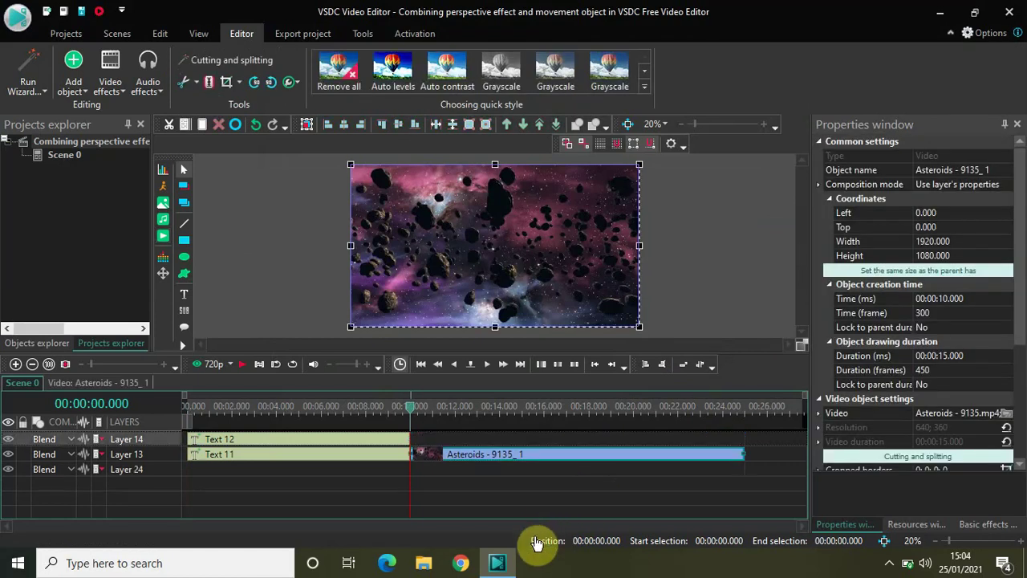
left_click_drag(515, 457, 219, 488)
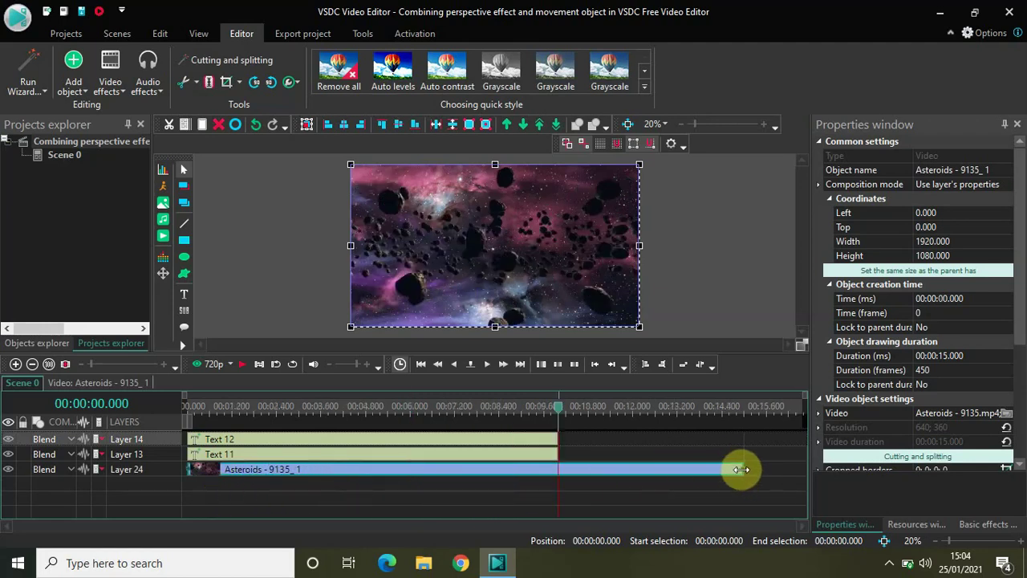
Shorten the asteroids video to 10 seconds so it ends together with the two text objects
left_click(661, 473)
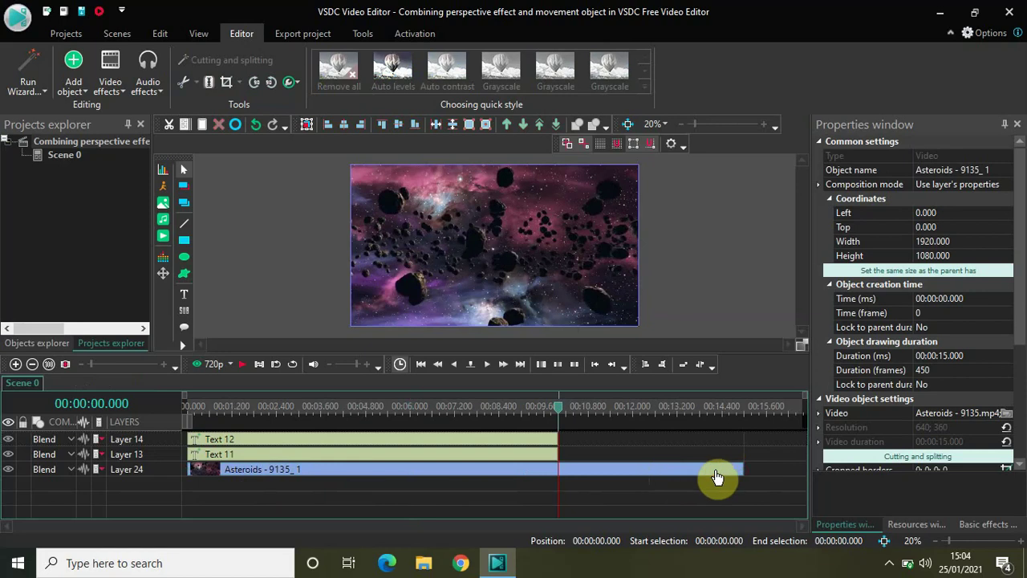
left_click(718, 476)
left_click_drag(699, 468, 556, 473)
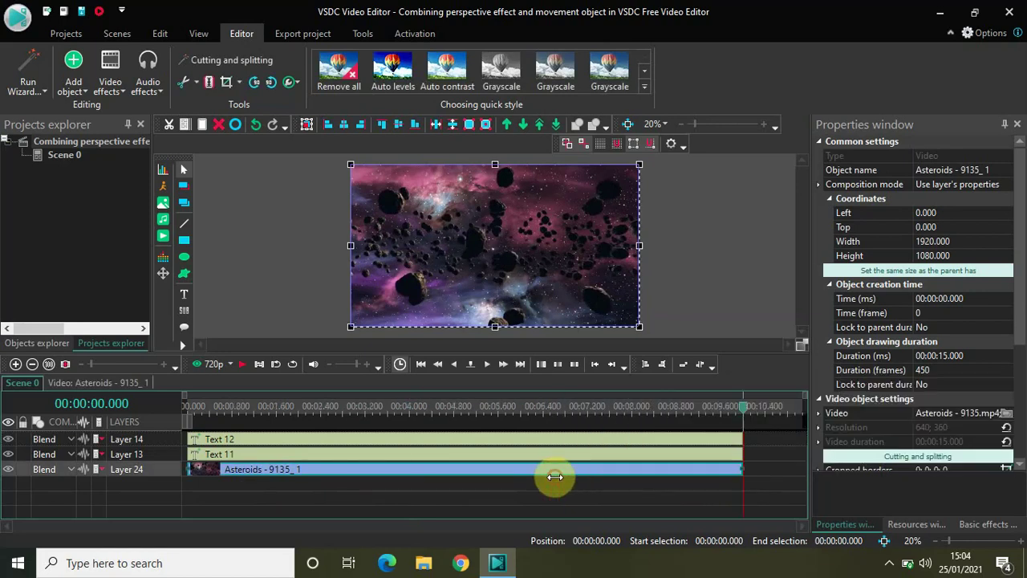
left_click(183, 408)
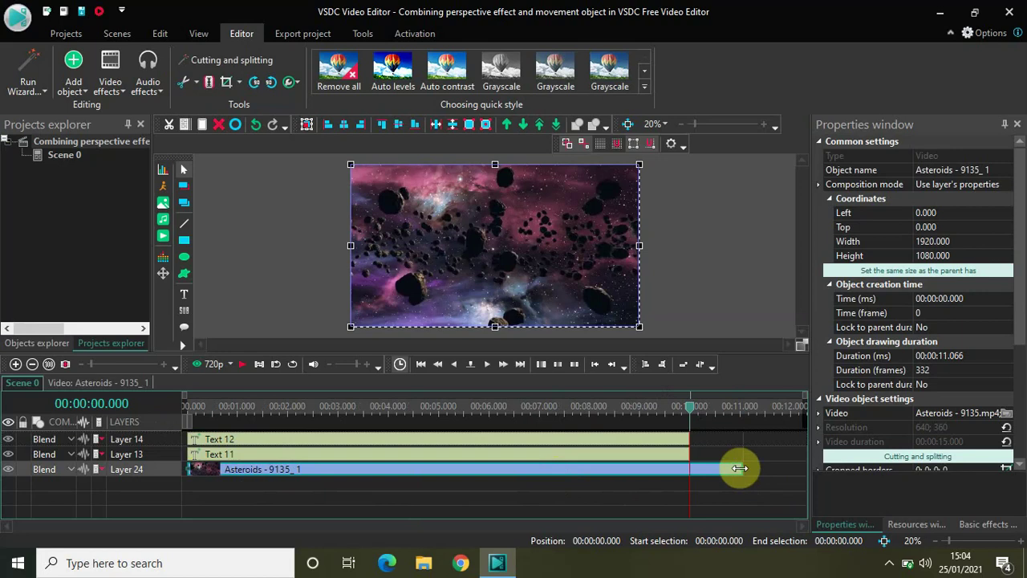
left_click_drag(739, 468, 672, 473)
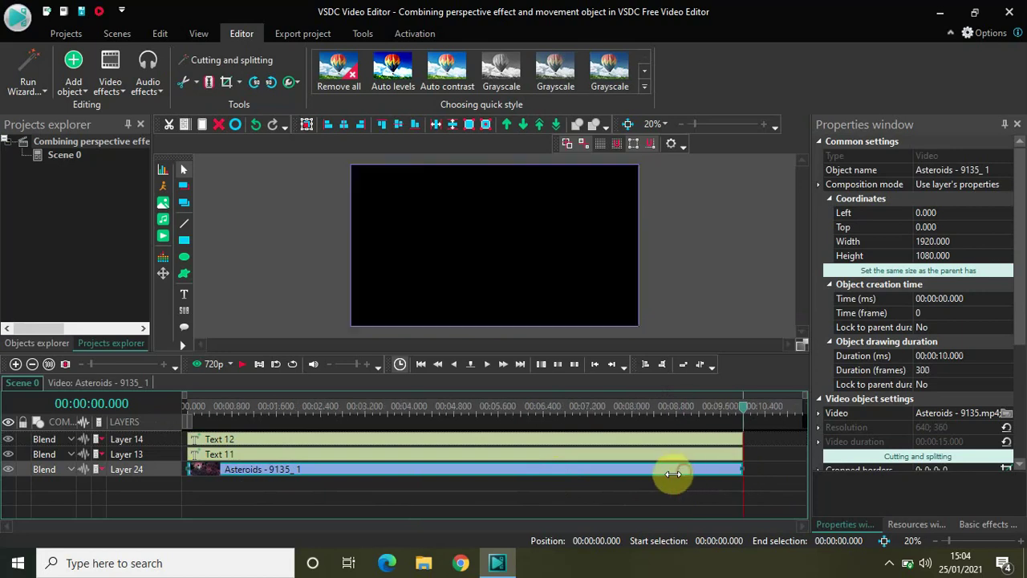
Play the scene from the start to preview the title animation over the asteroids background, stopping near 8.5 seconds
left_click(184, 406)
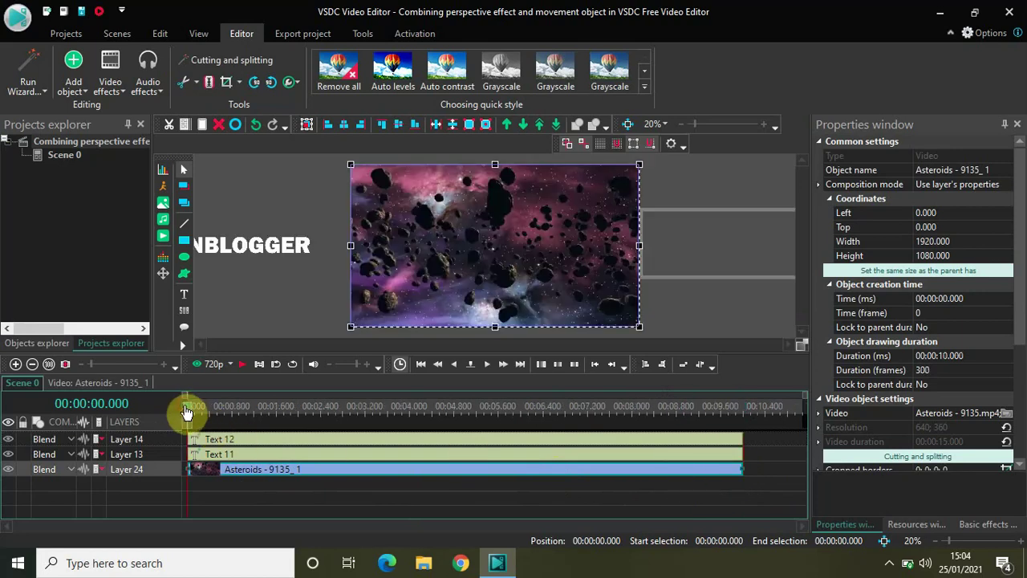
key("space")
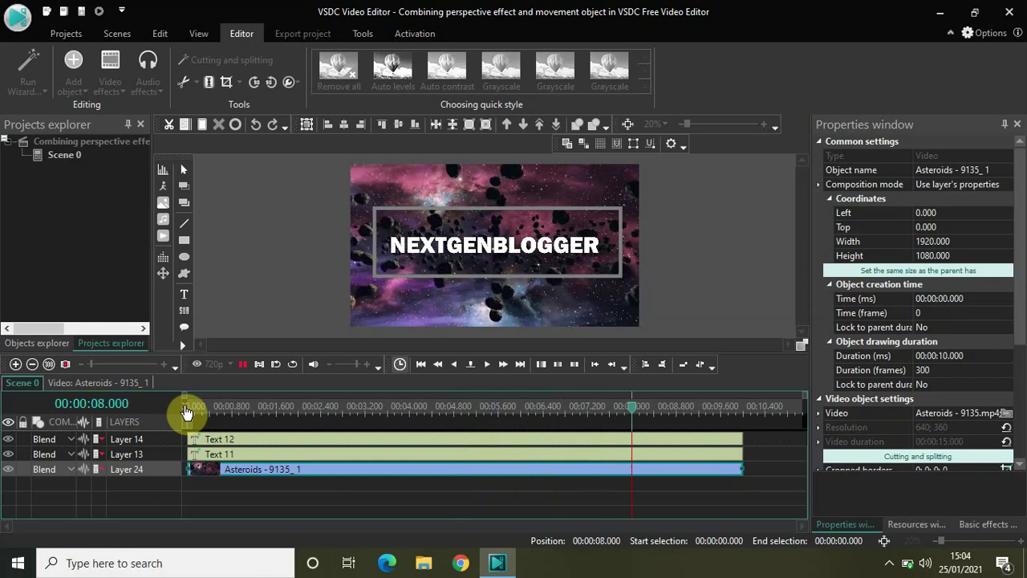
key("space")
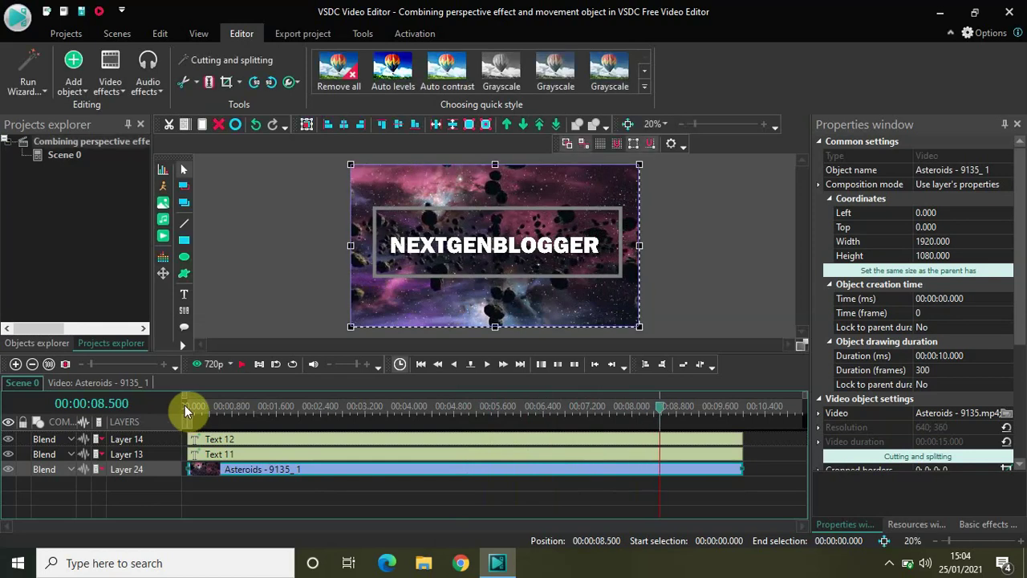